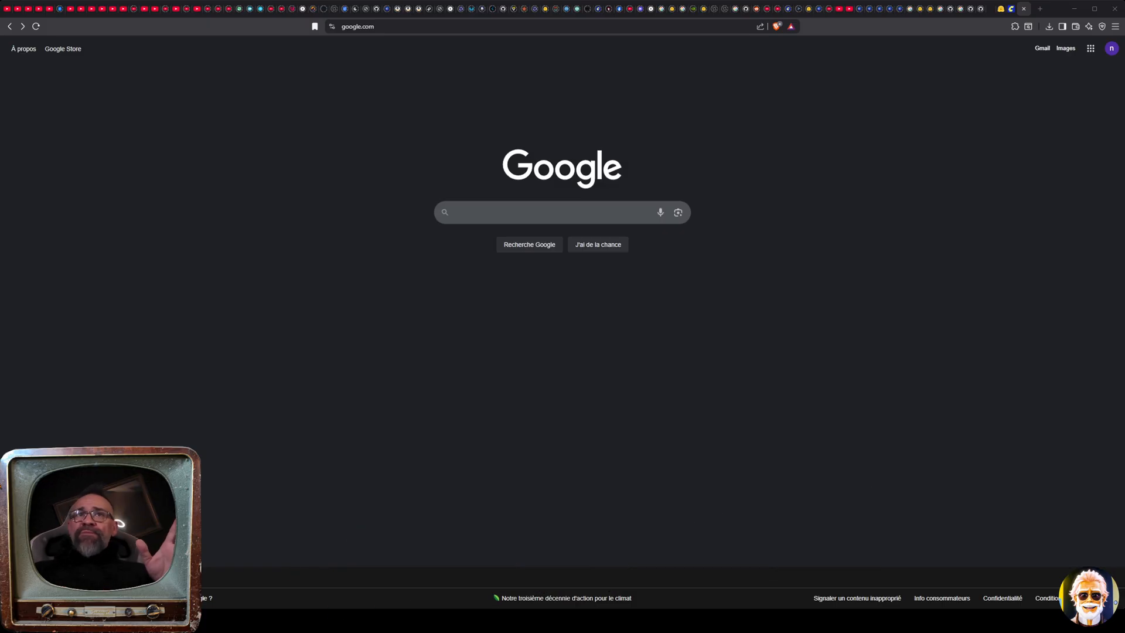
Search Google for comfyui portable and open the ComfyUI(portable) Windows documentation page
left_click(556, 215)
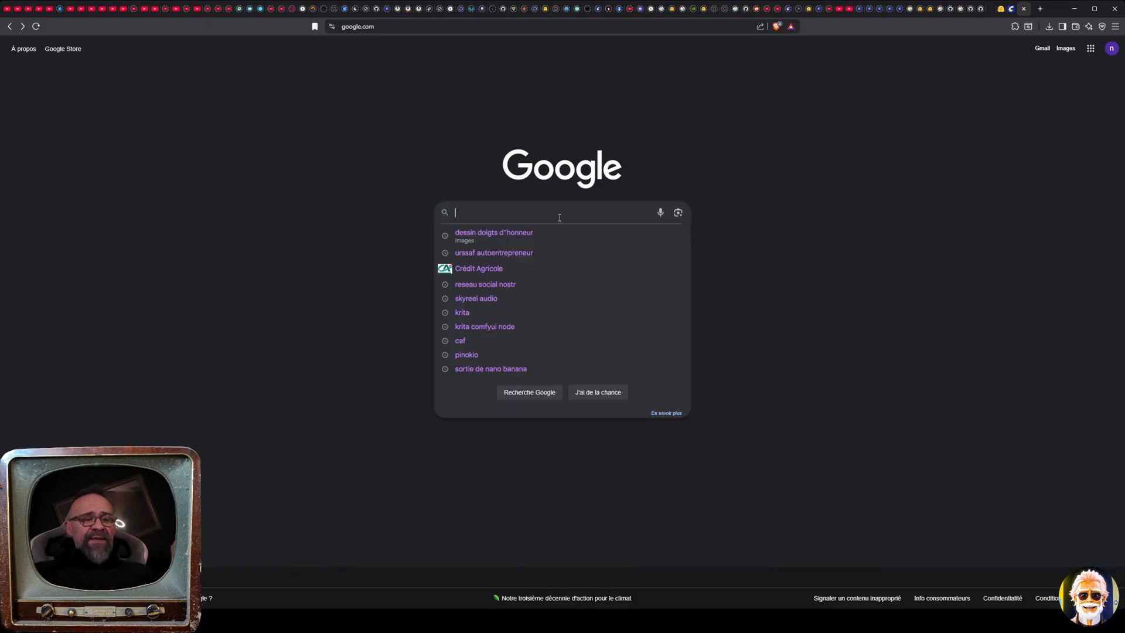
type("comfyui")
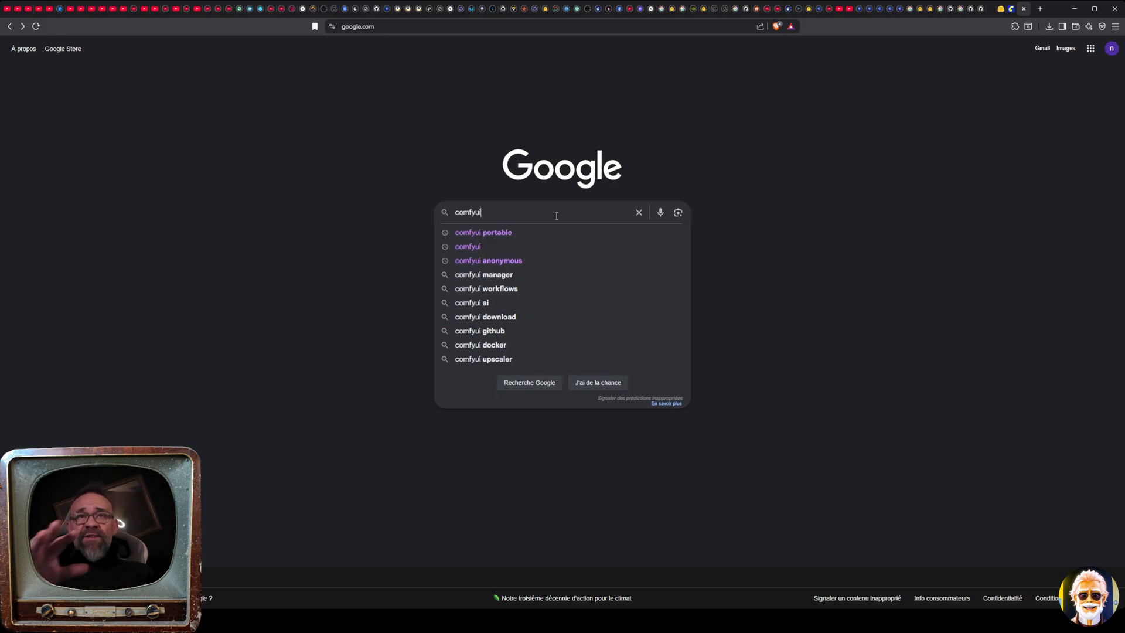
left_click(528, 230)
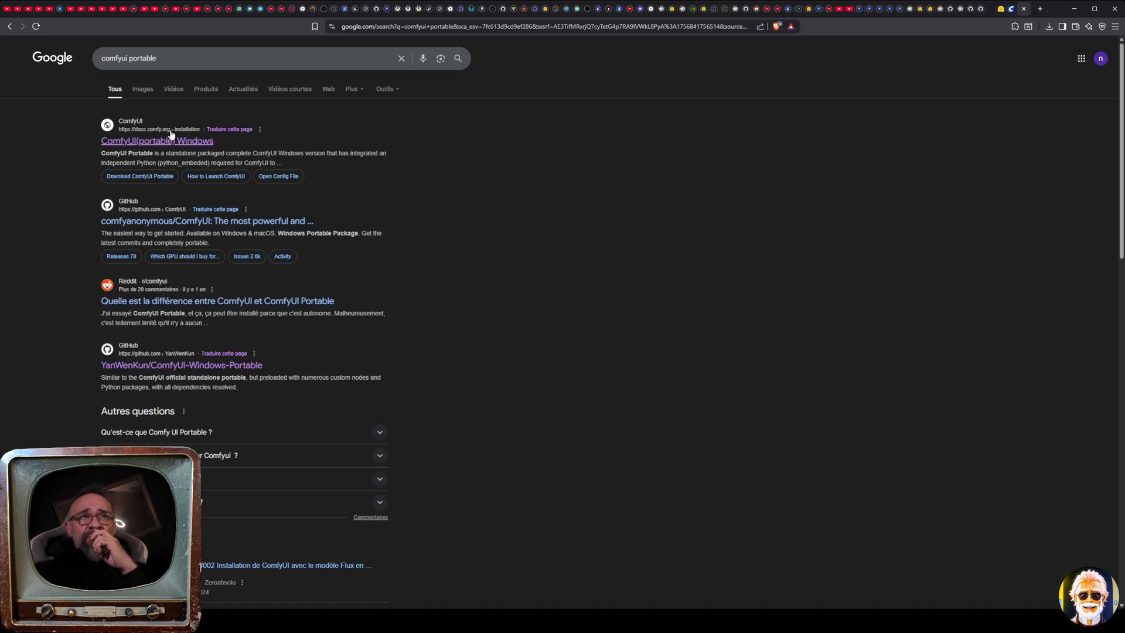
left_click(188, 140)
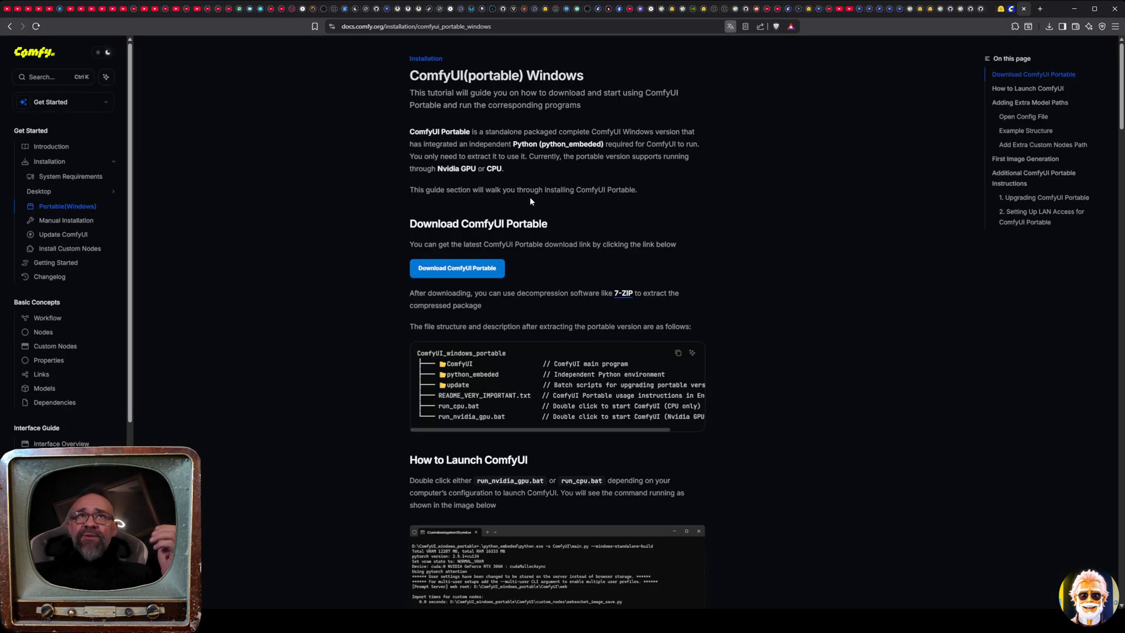
Download the ComfyUI Portable package from the documentation page and show the archive in its download folder
left_click(462, 270)
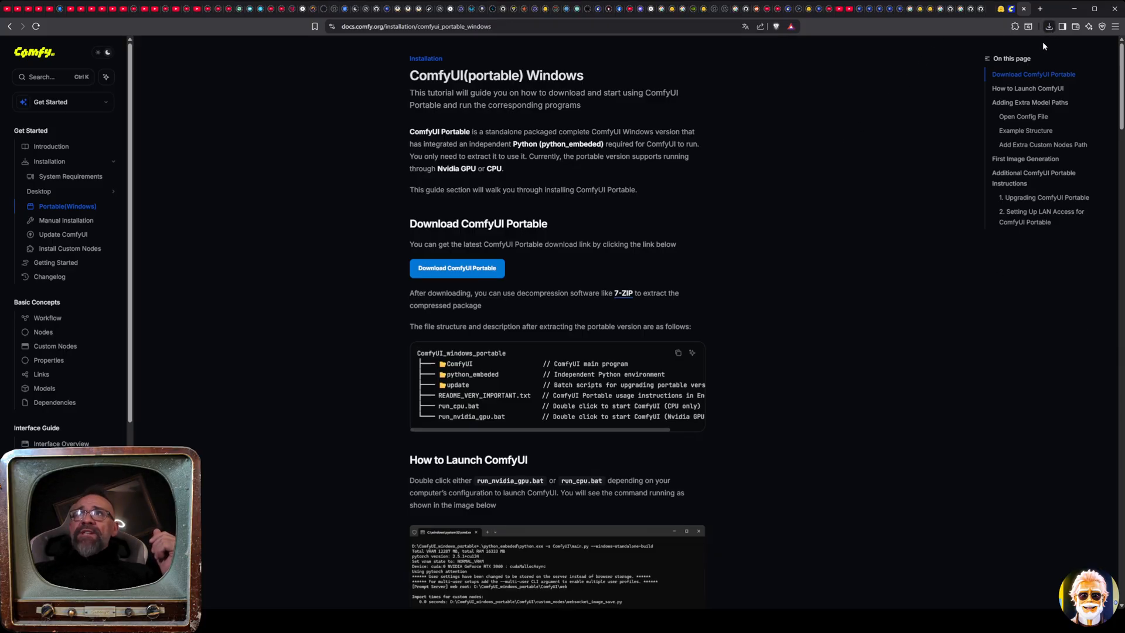
left_click(1024, 62)
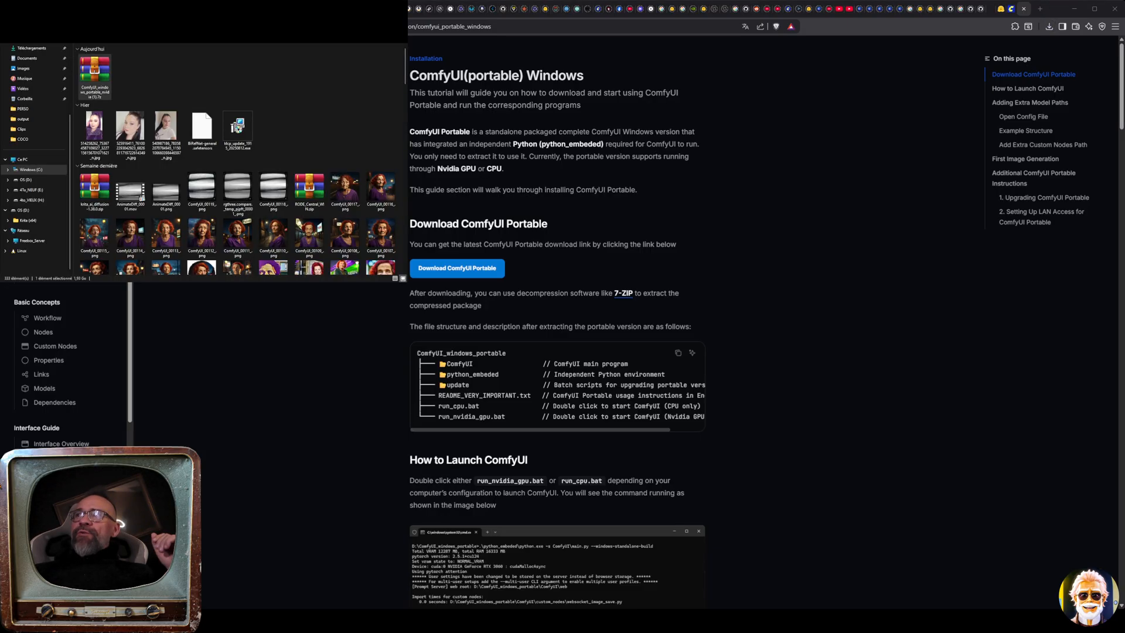
left_click(134, 73)
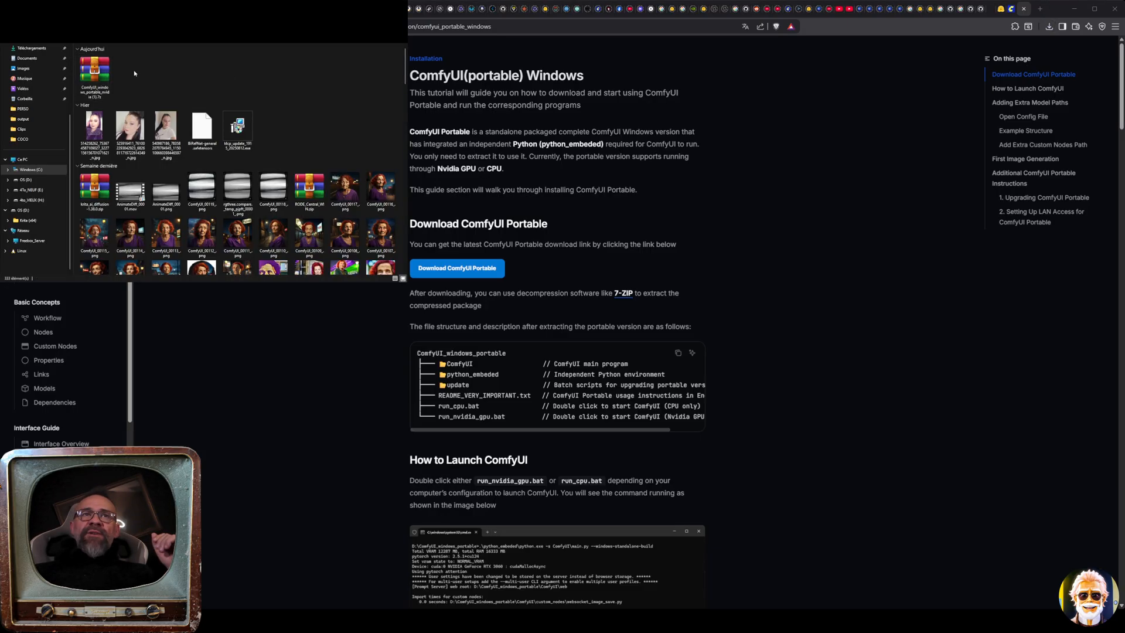
Open the downloaded ComfyUI portable NVIDIA archive and extract its ComfyUI_windows_portable folder into the downloads folder
left_click(92, 70)
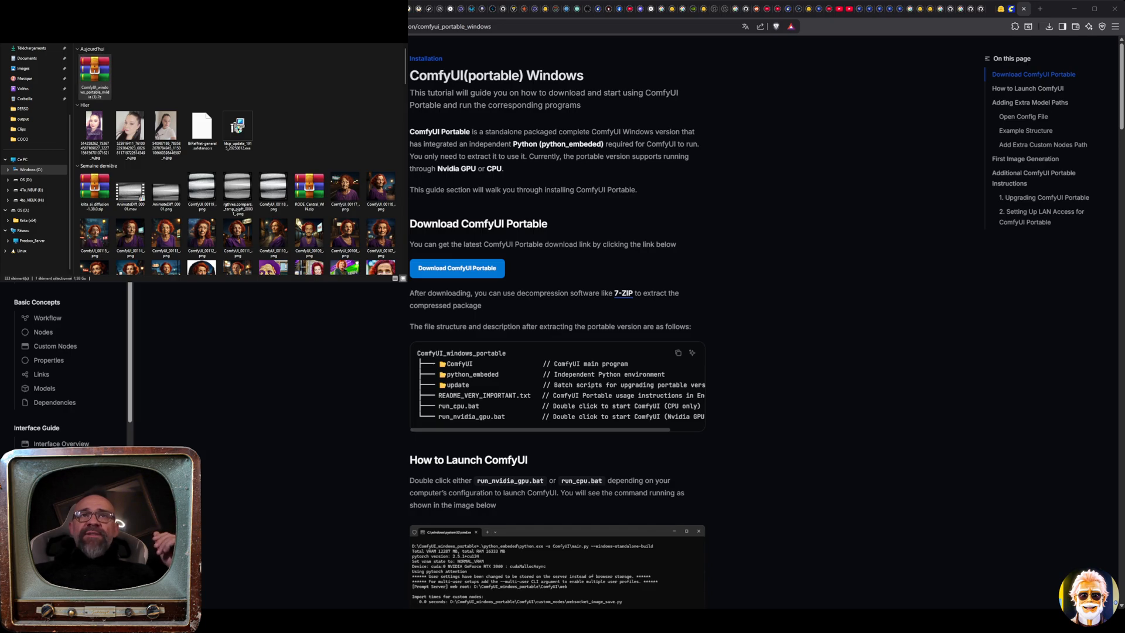
double_click(93, 69)
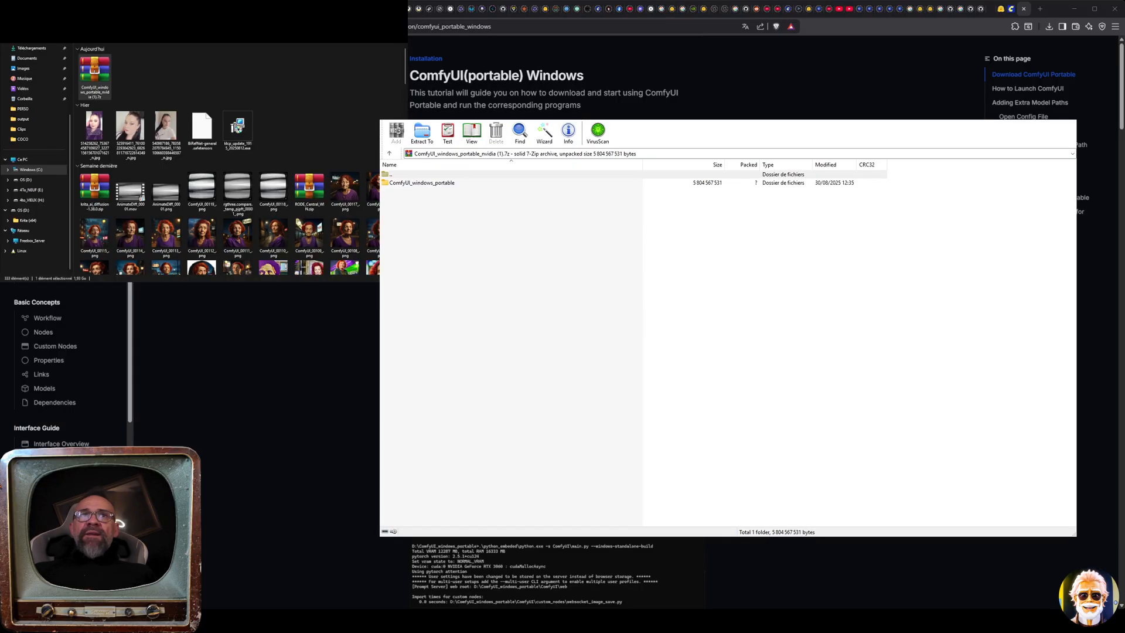
left_click(411, 184)
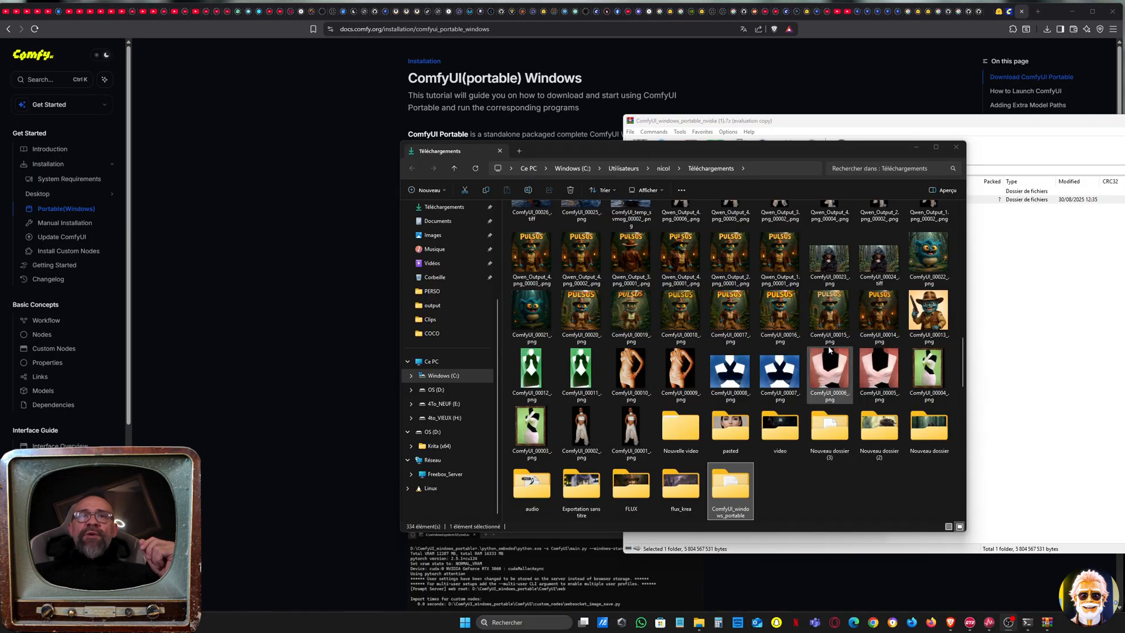
Open the extracted ComfyUI_windows_portable folder and sort its contents by name, with folders listed first
left_click_drag(712, 160, 545, 161)
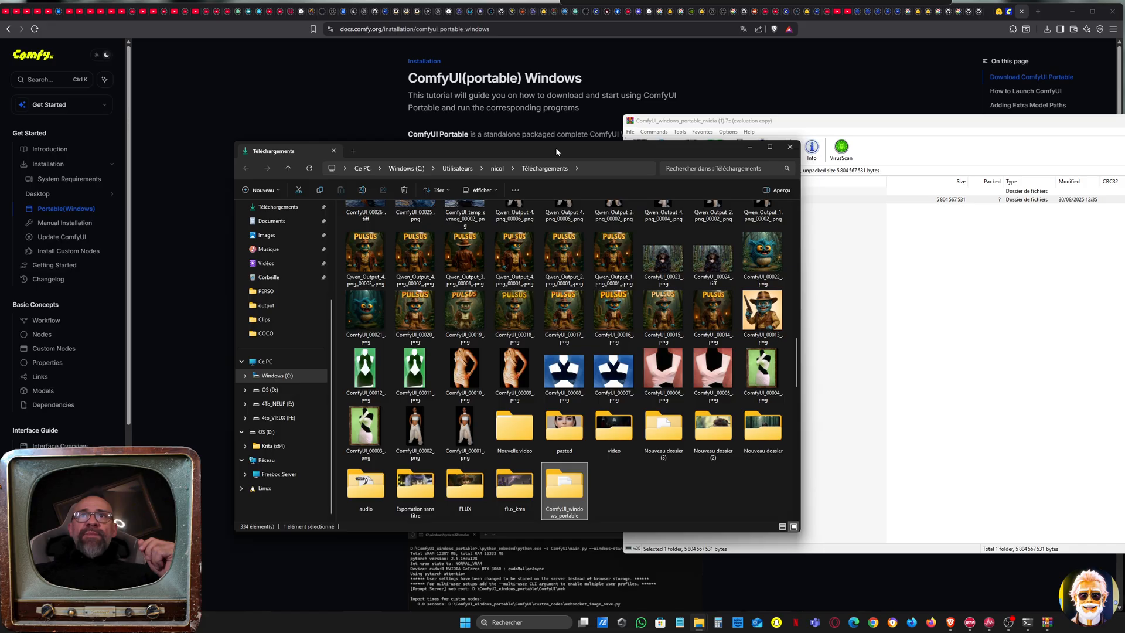
double_click(578, 478)
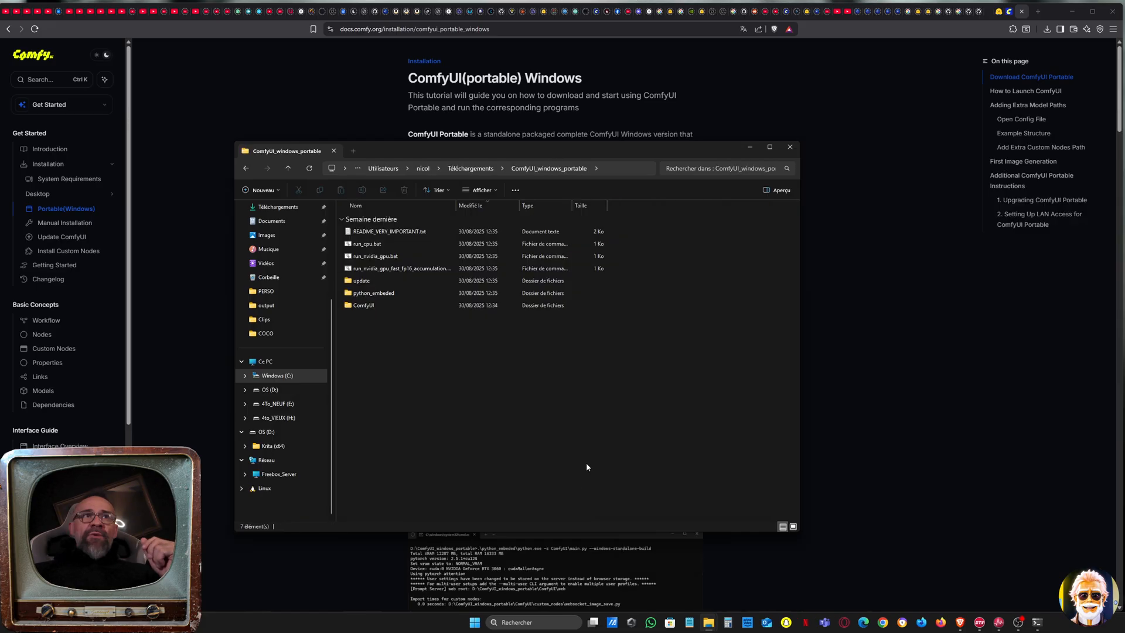
left_click(424, 206)
left_click(427, 209)
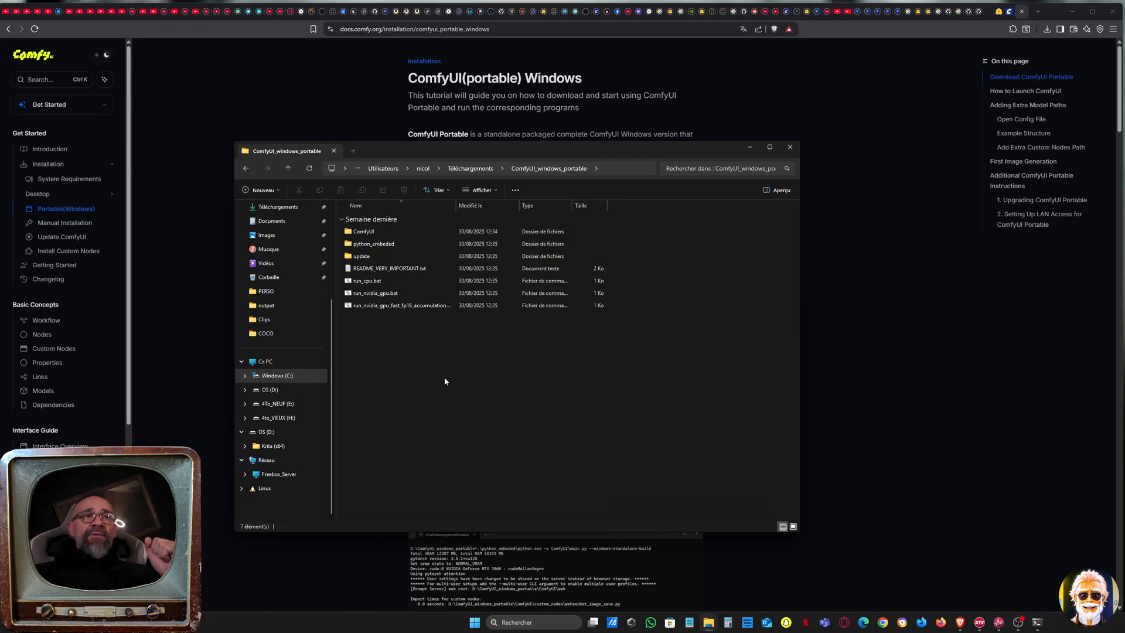
left_click_drag(441, 147, 542, 153)
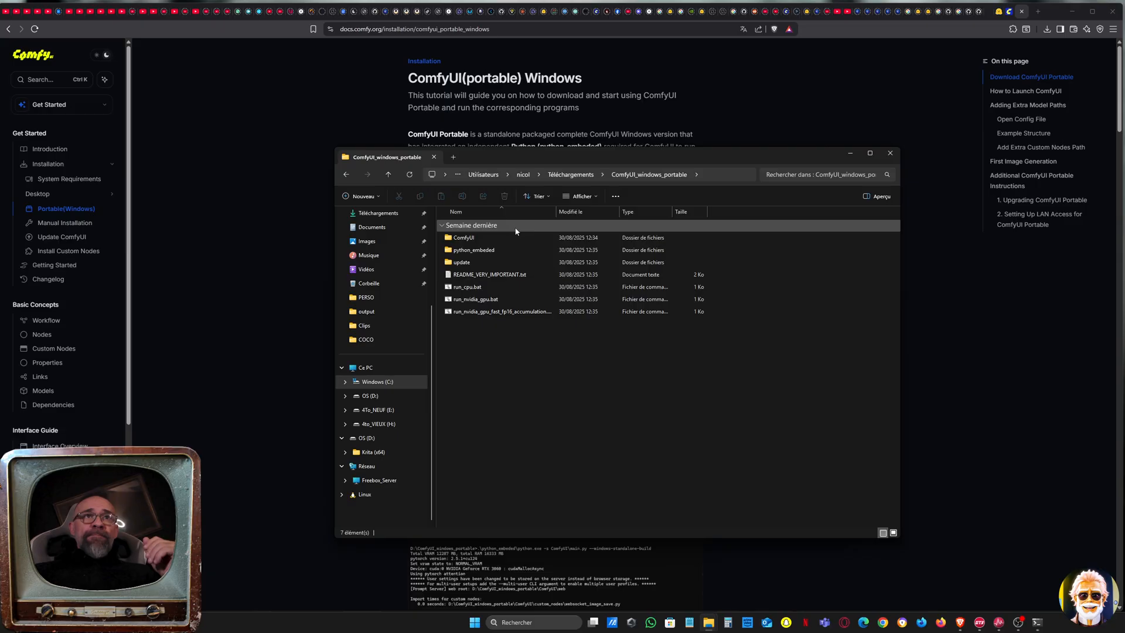
Examine the ComfyUI, python_embeded and update folders of the portable installation, including the scripts inside update
left_click(492, 238)
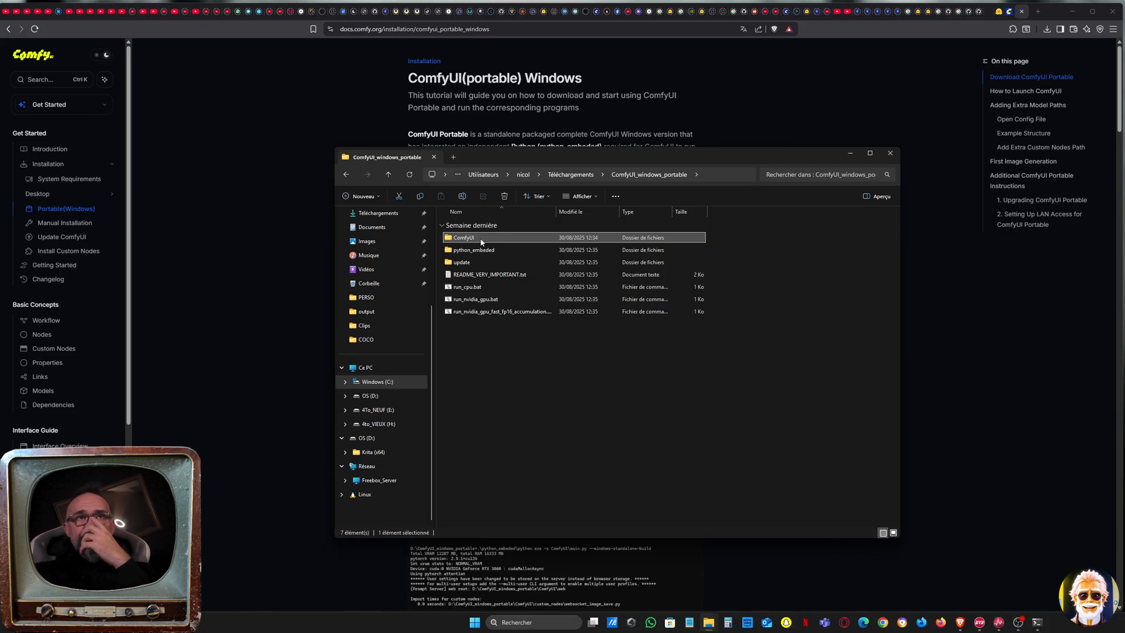
left_click(513, 253)
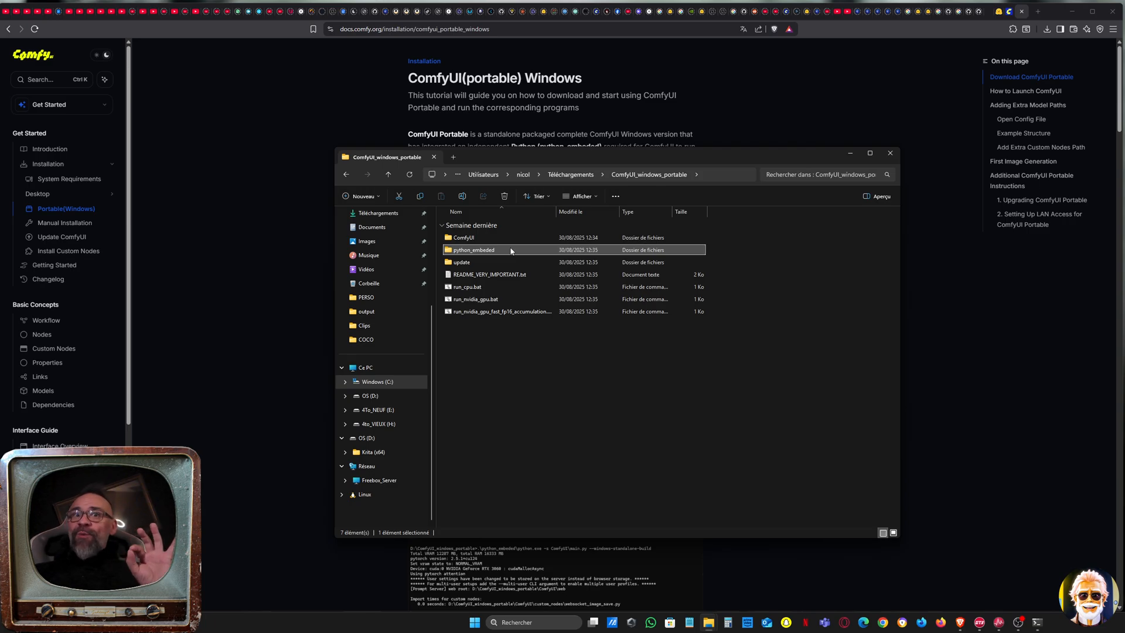
left_click(502, 265)
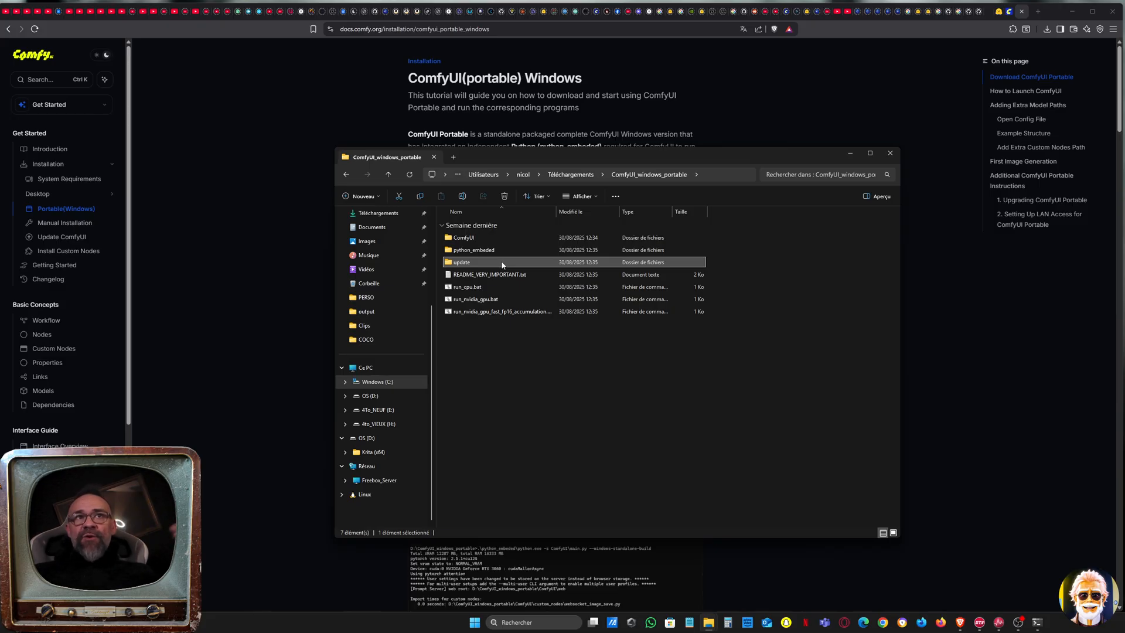
double_click(502, 265)
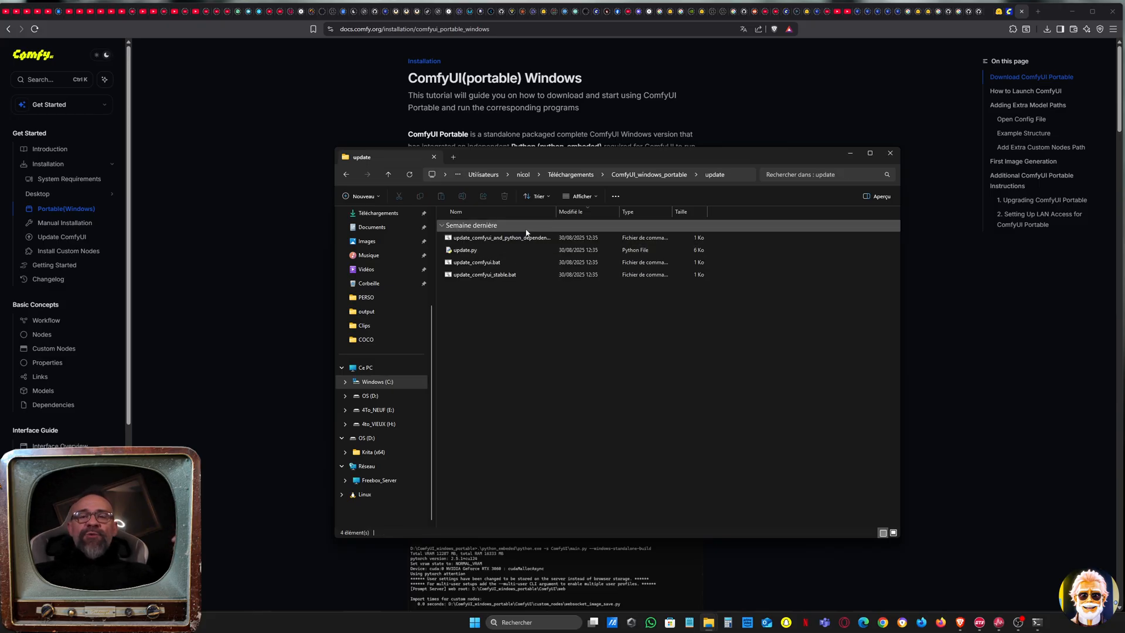
left_click(496, 240)
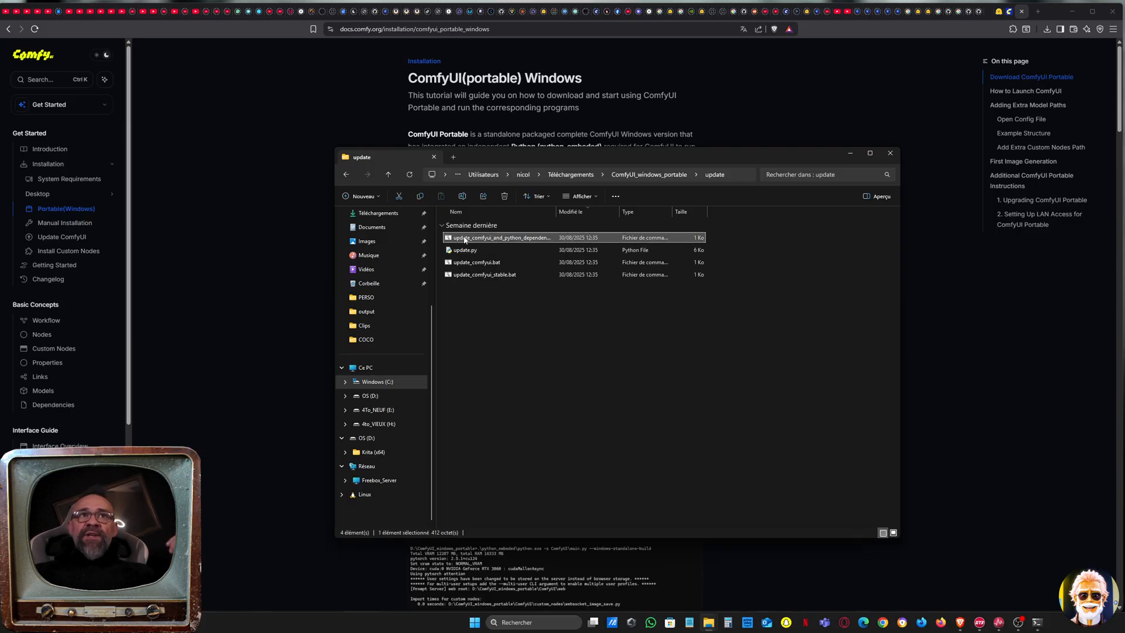
left_click(347, 176)
left_click(491, 252)
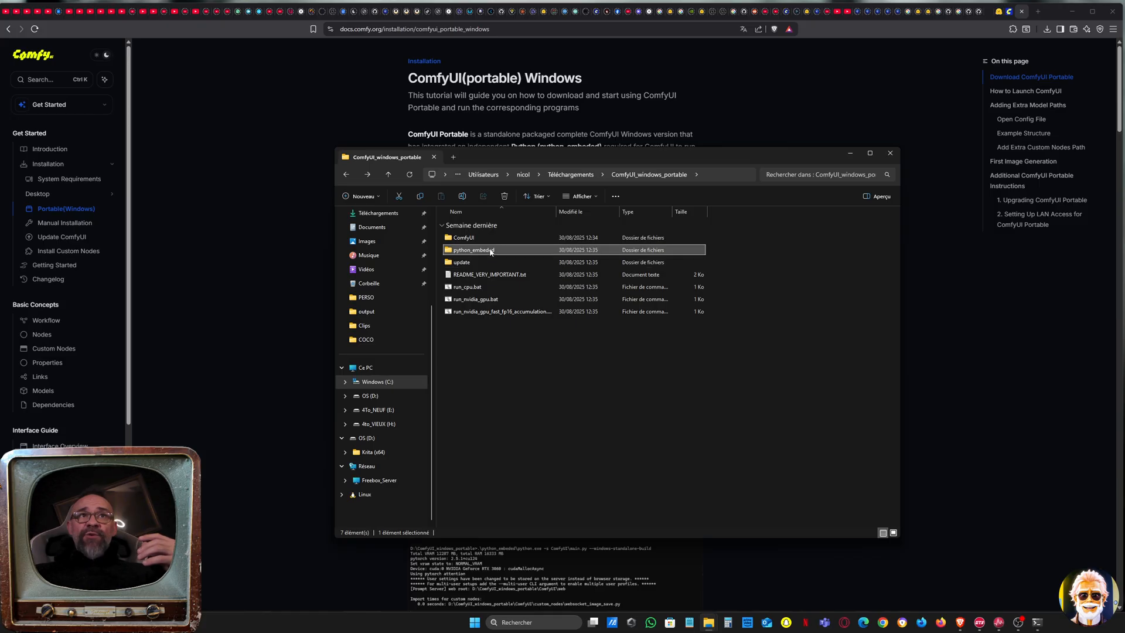
Open the update folder and compare update_comfyui.bat, update_comfyui_stable.bat and the script that also updates the Python dependencies
double_click(490, 262)
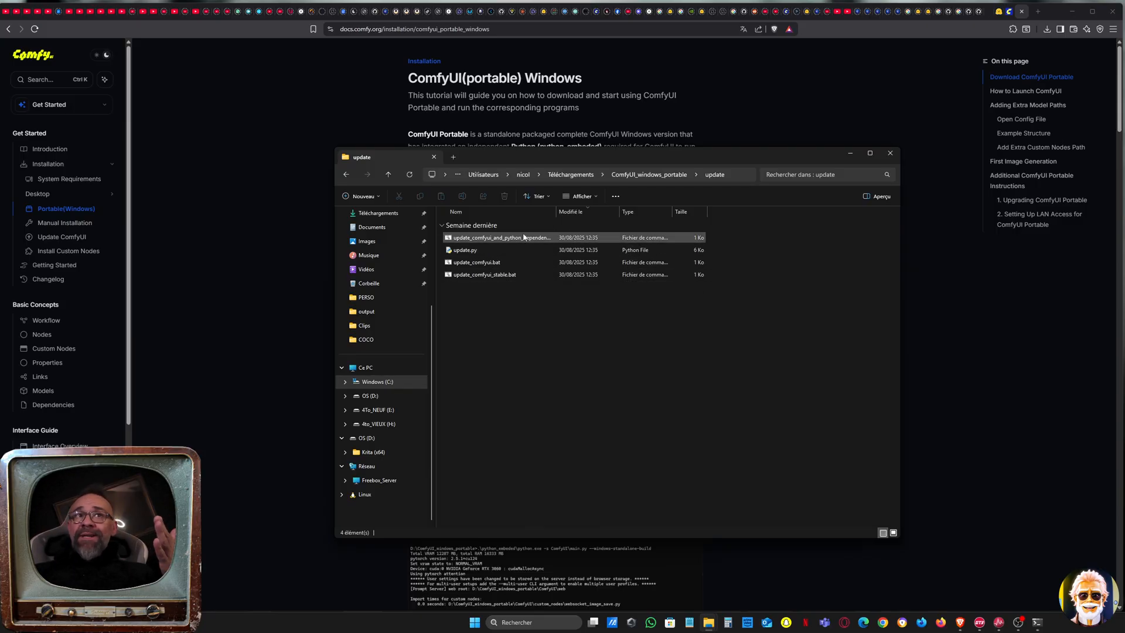
left_click(507, 264)
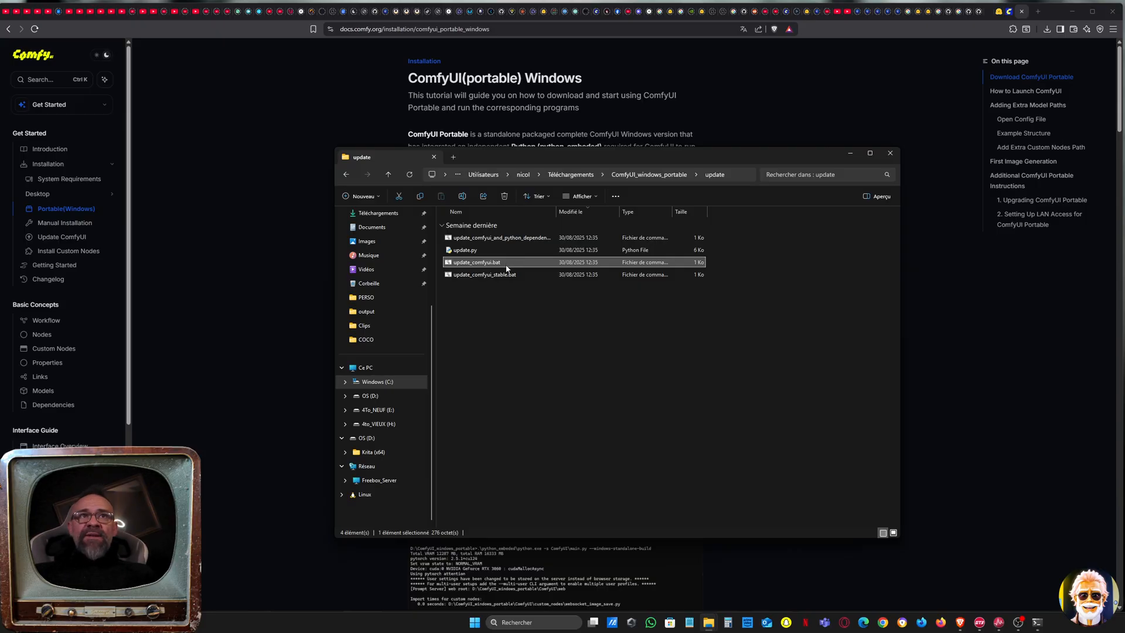
left_click(512, 273)
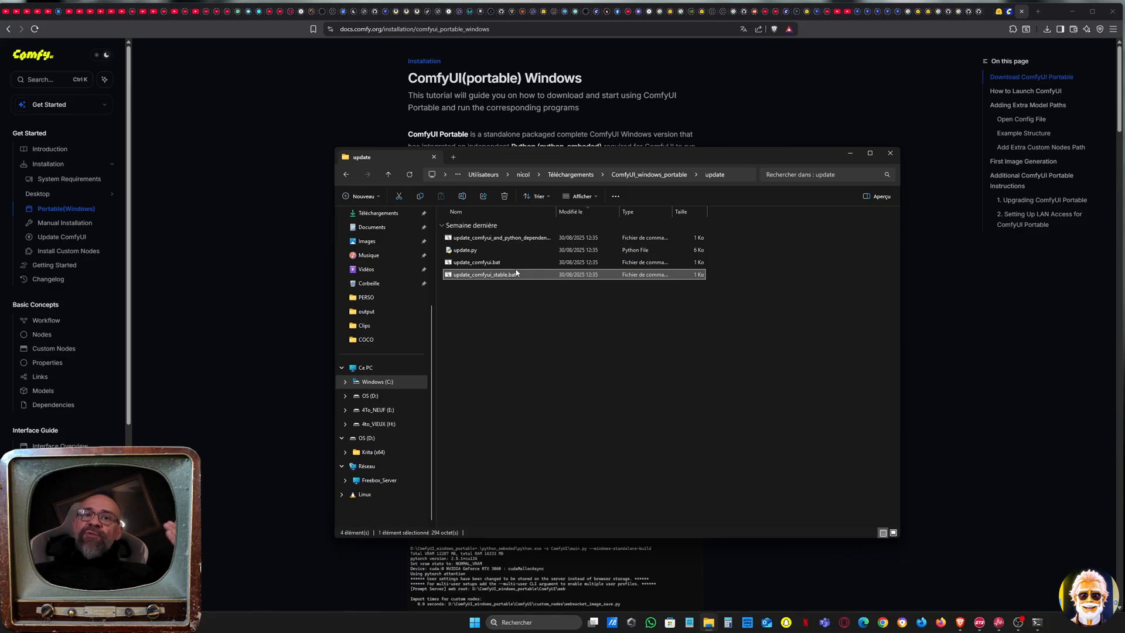
left_click(498, 263)
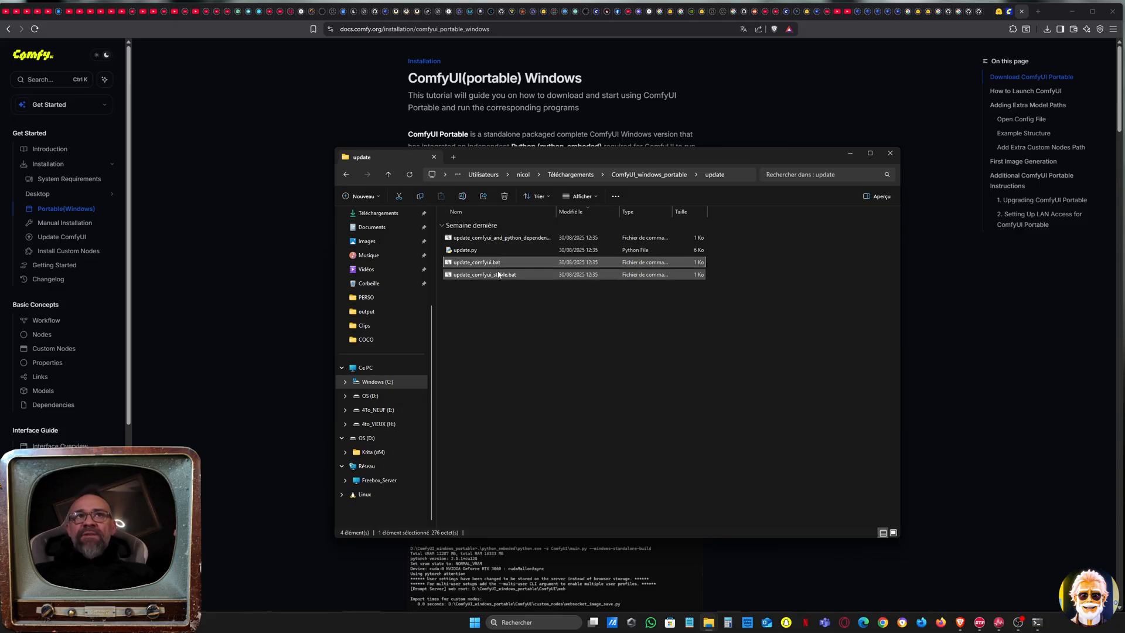
left_click(499, 275)
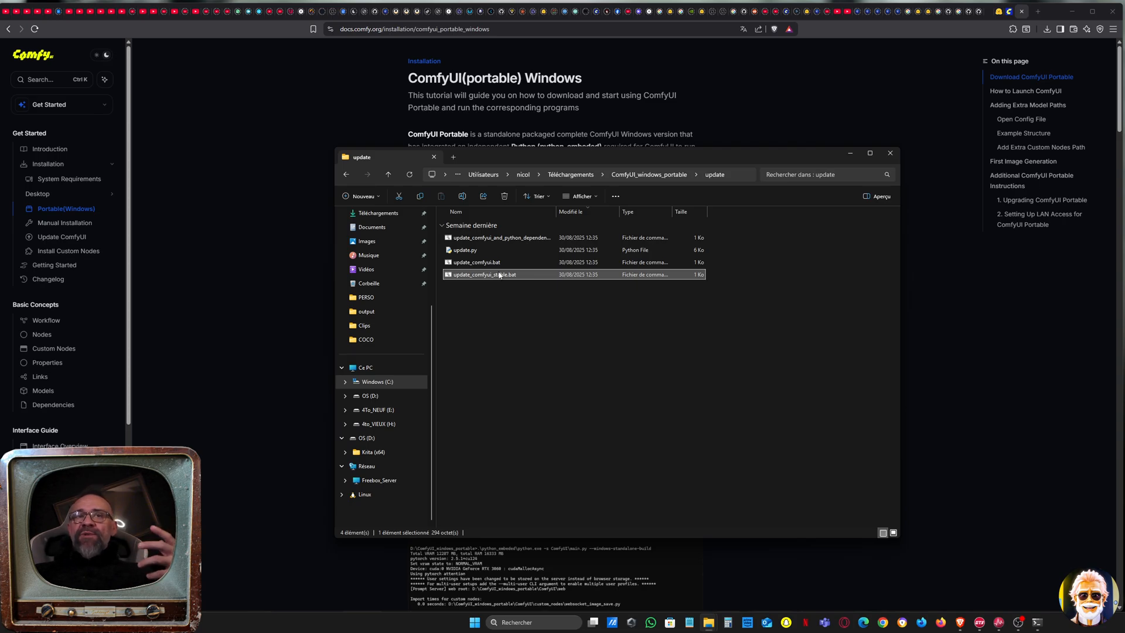
left_click(507, 239)
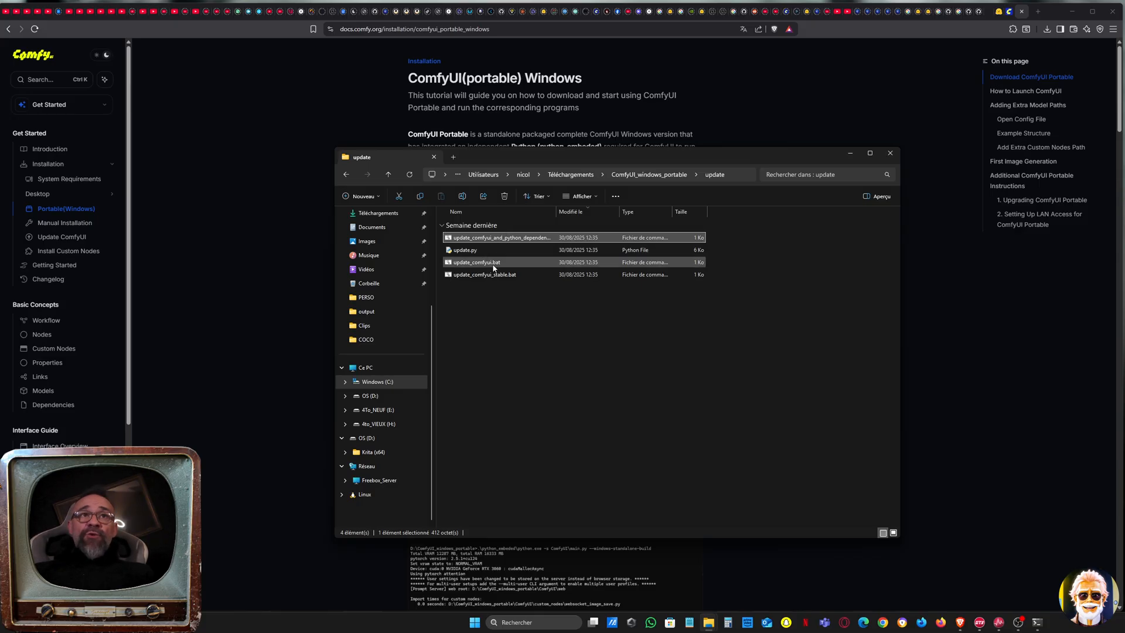
left_click(504, 276)
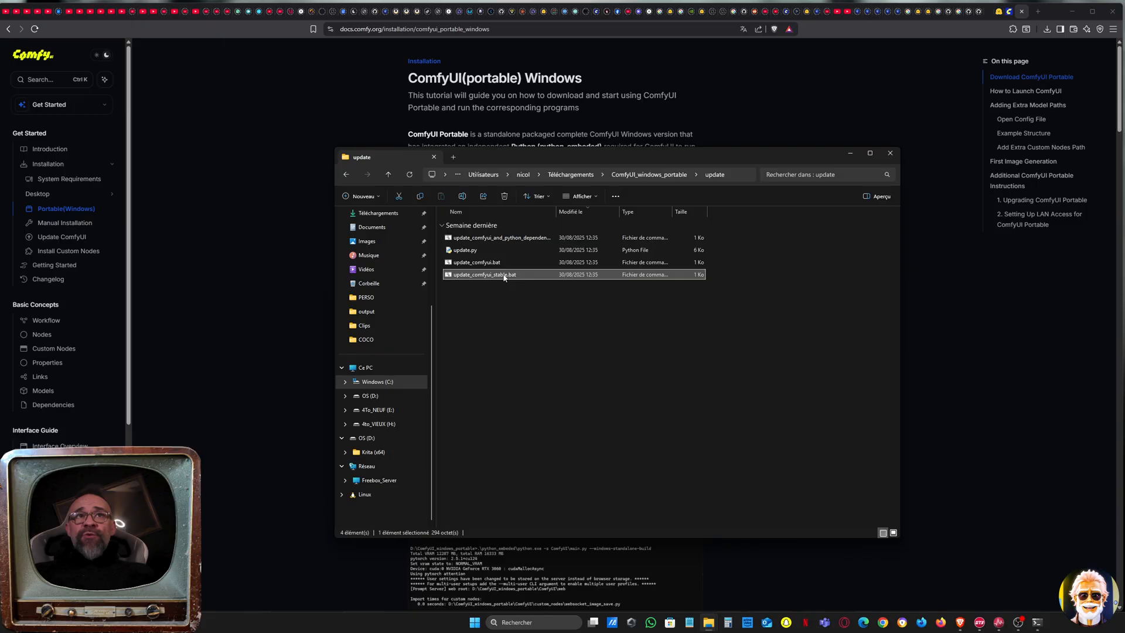
left_click(522, 239)
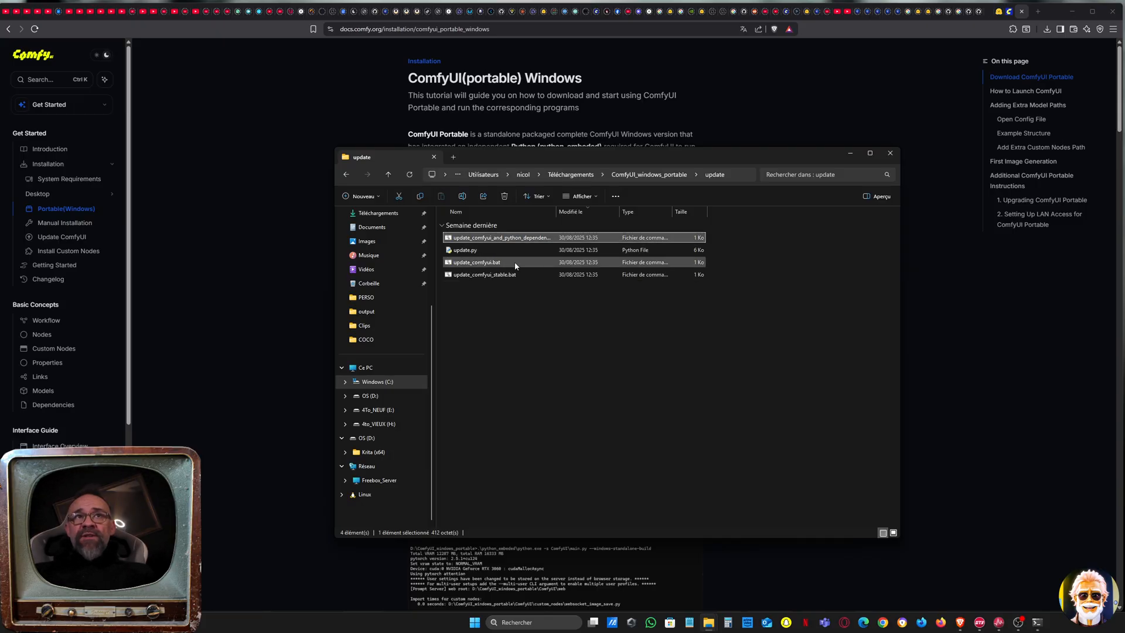
left_click(510, 276)
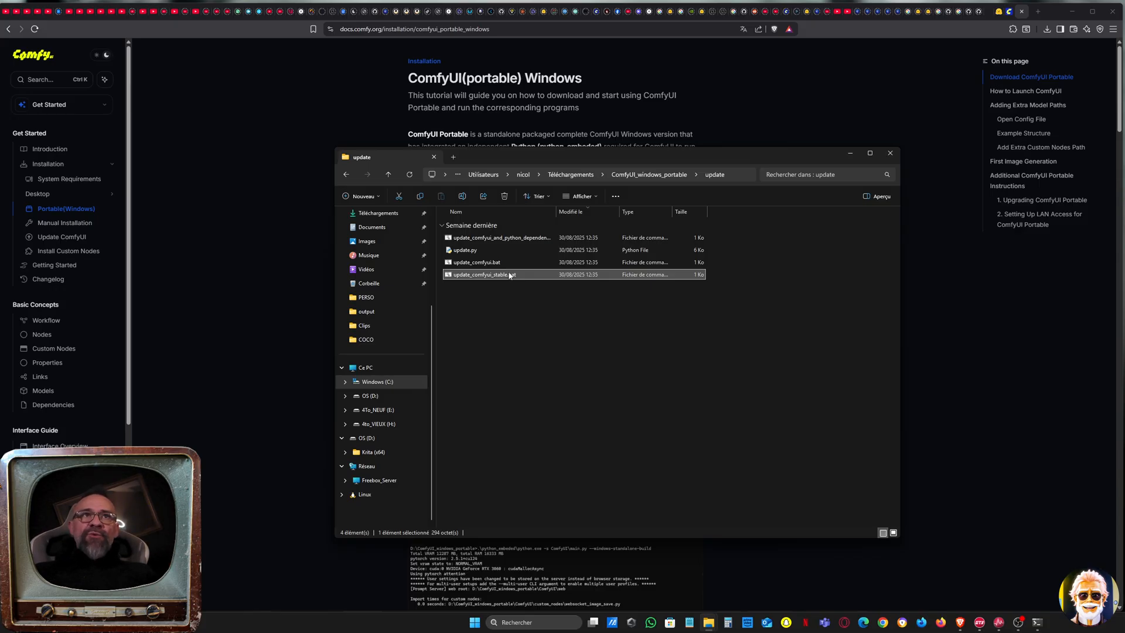
left_click(530, 239)
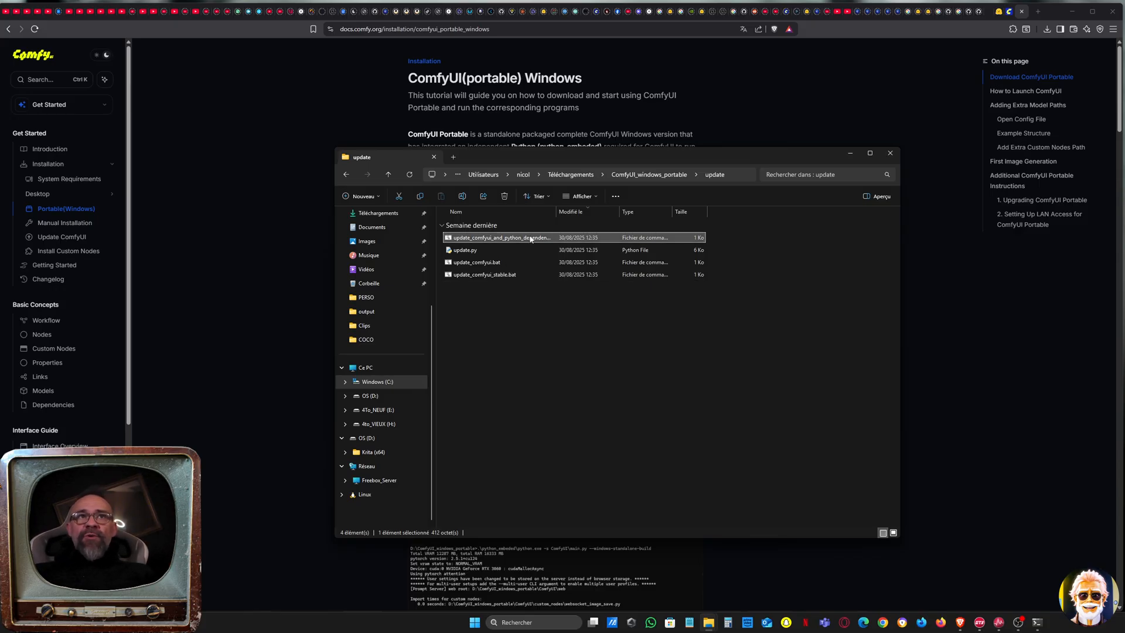
left_click(512, 275)
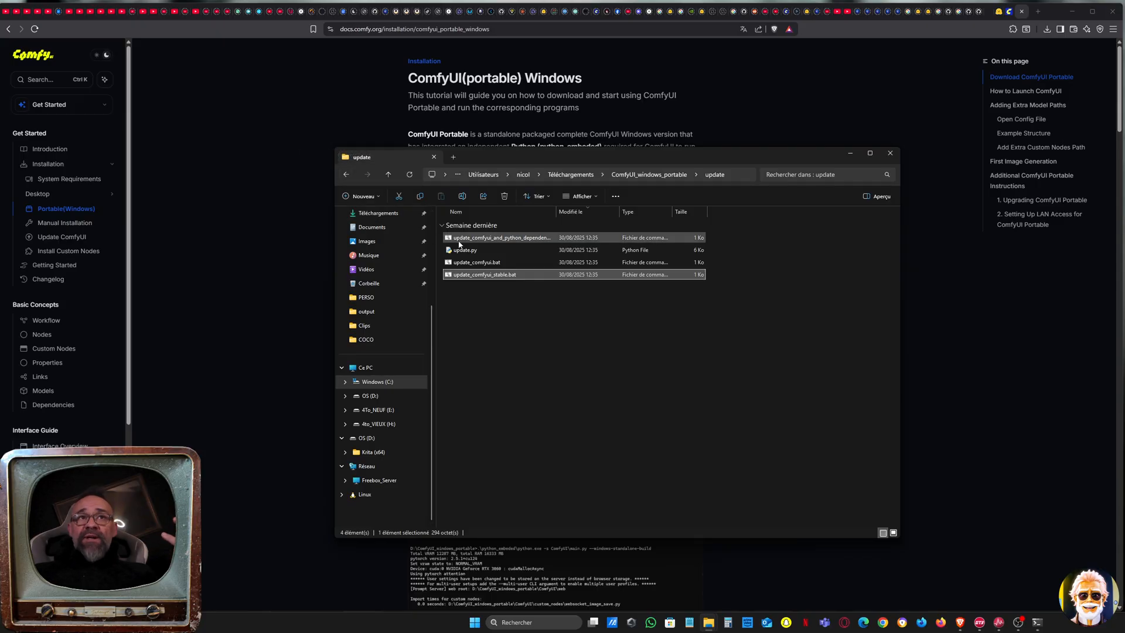
Run update_comfyui_and_python_dependencies.bat, allow its execution and continue with the PyTorch and Python dependency update
double_click(463, 239)
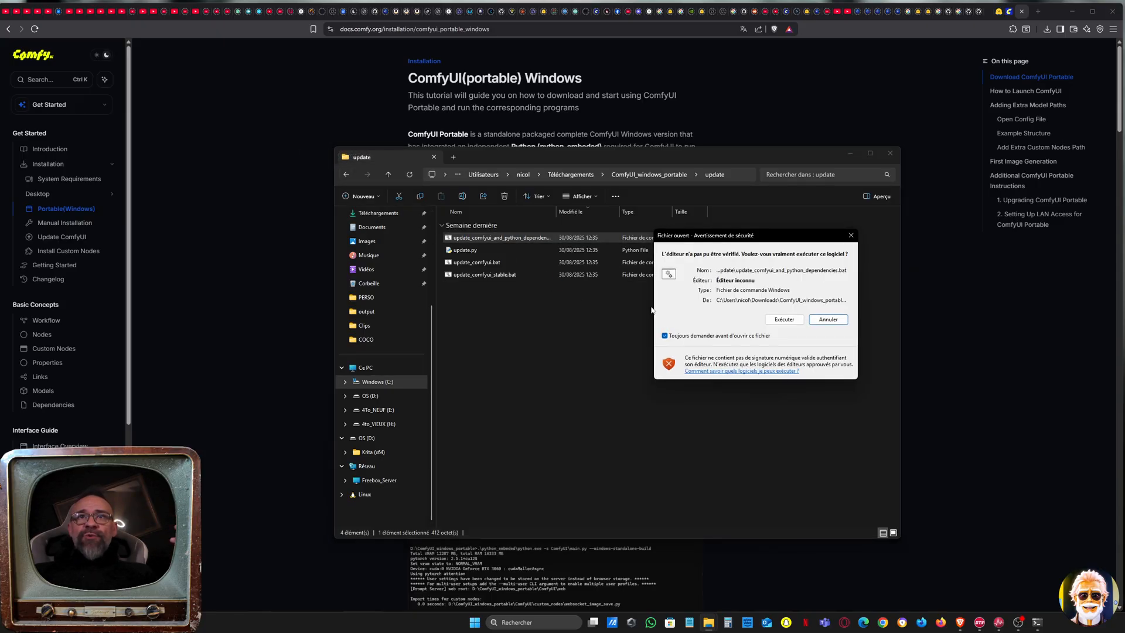
left_click(784, 319)
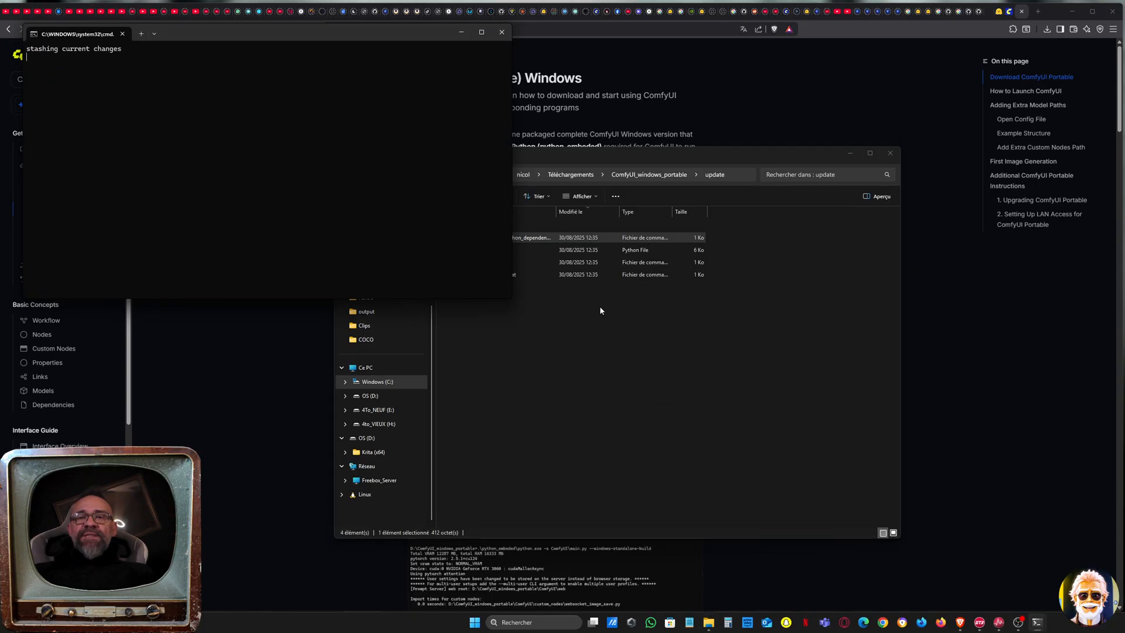
left_click_drag(356, 33, 689, 220)
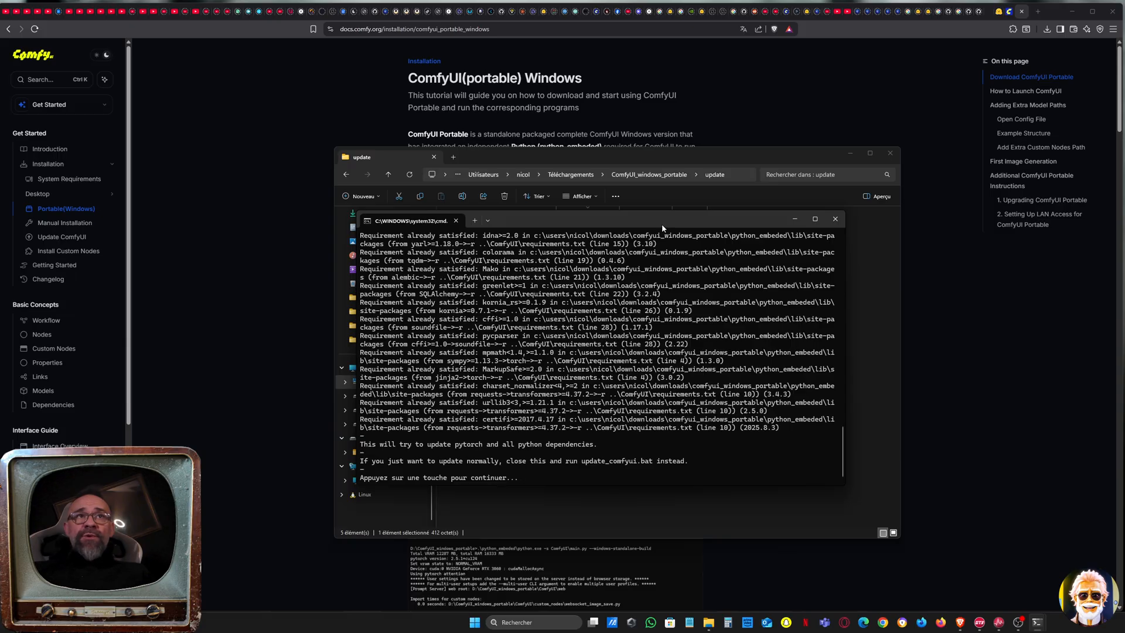
key("Return")
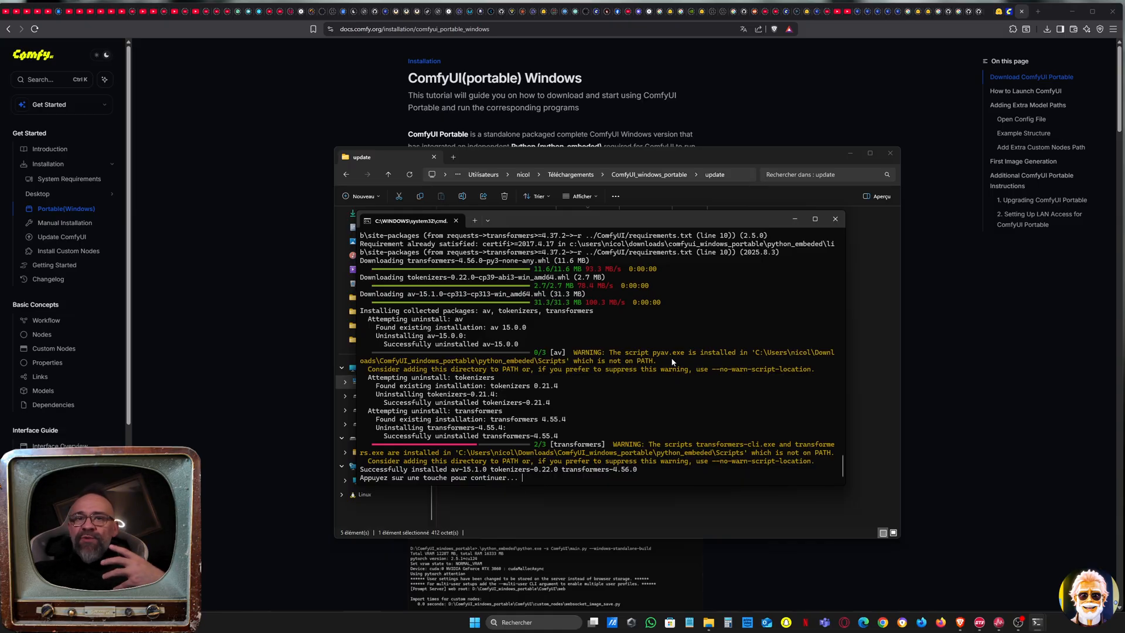
Dismiss the finished dependency update, run update_comfyui_stable.bat with its execution allowed, and close its console once done
key("Return")
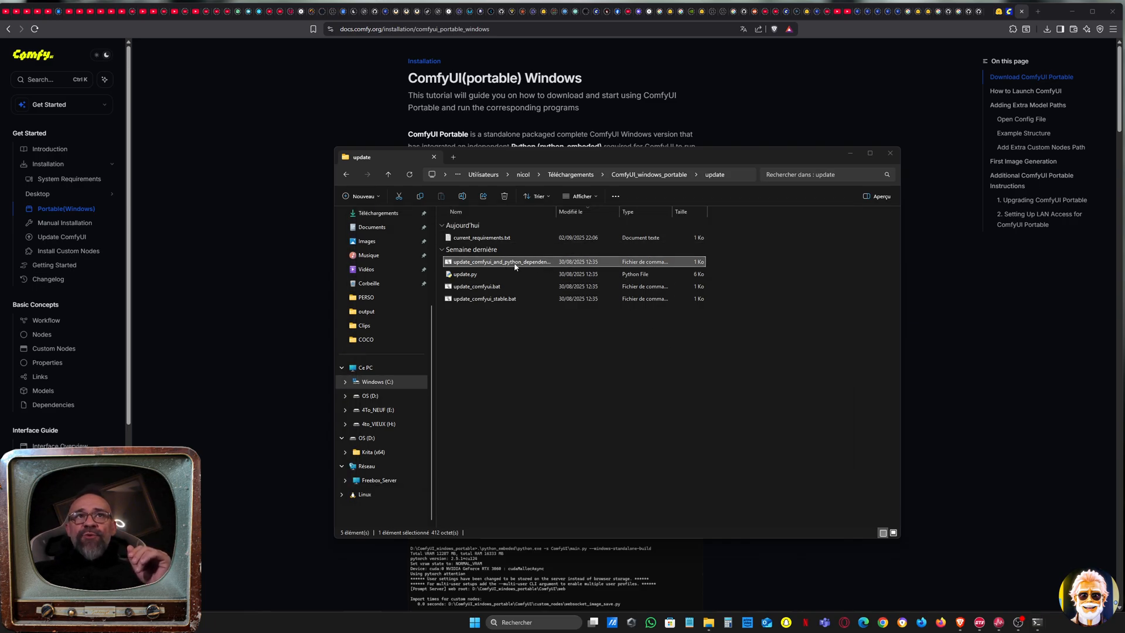
double_click(509, 299)
left_click(790, 321)
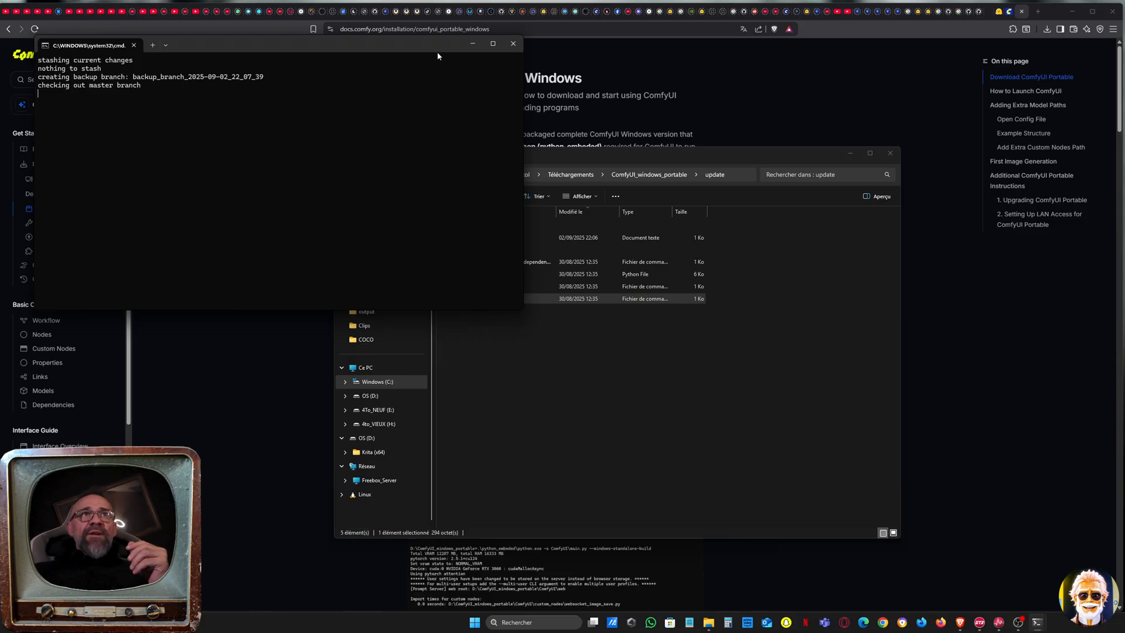
left_click_drag(438, 53, 835, 247)
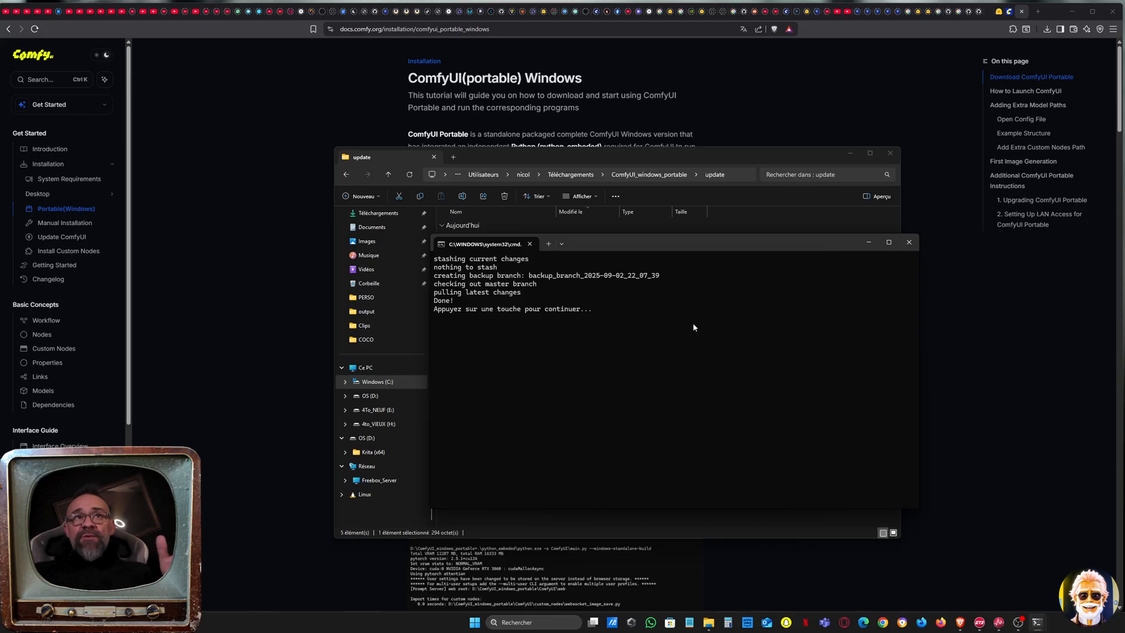
key("Return")
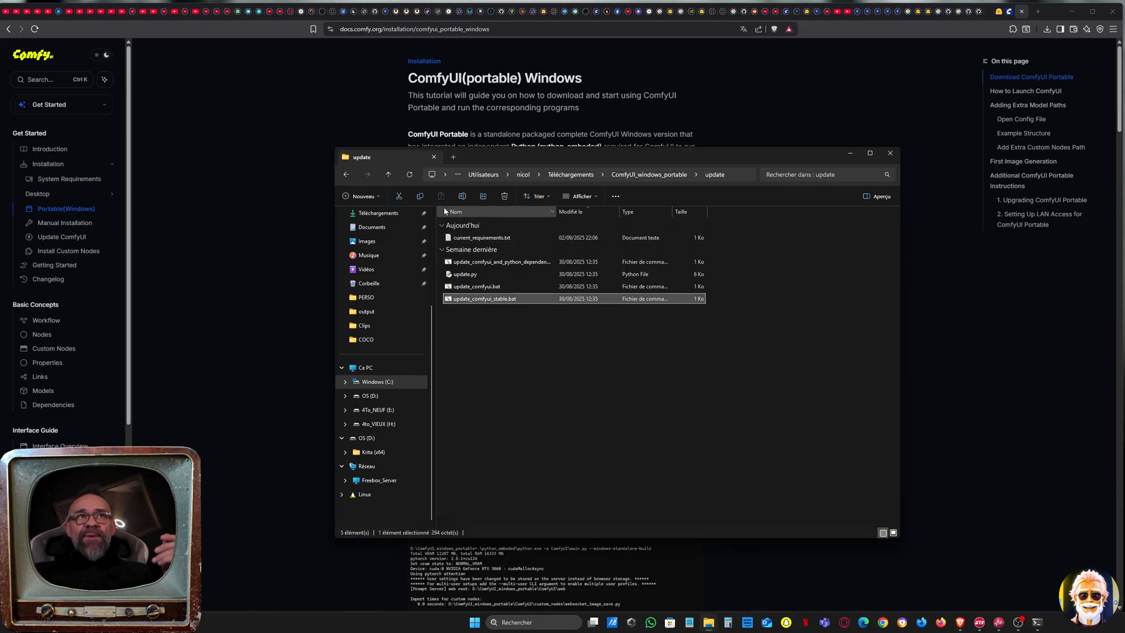
Return to the ComfyUI_windows_portable folder and compare the launchers run_cpu.bat, run_nvidia_gpu.bat and the run_nvidia_gpu_fast_fp16_accumulation script
left_click(346, 174)
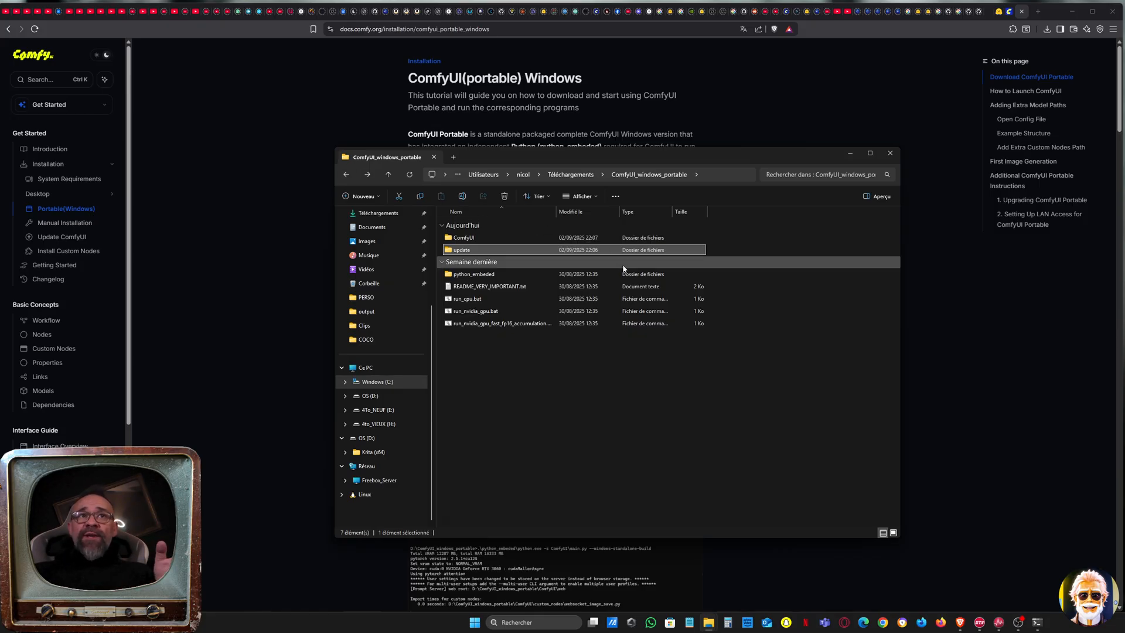
left_click(555, 311)
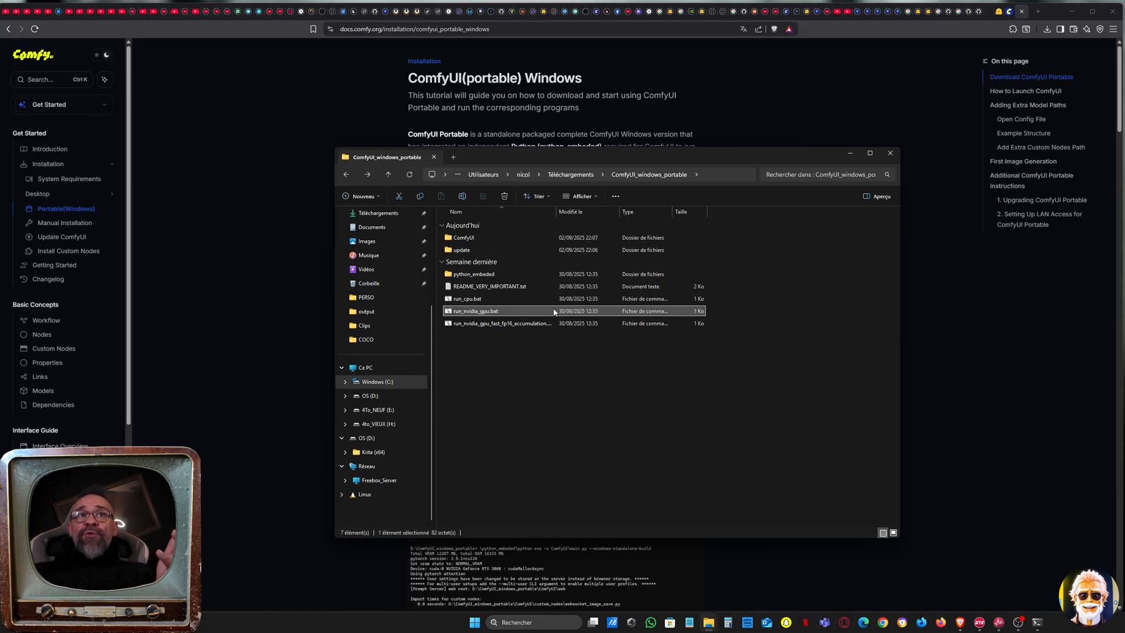
left_click(506, 302)
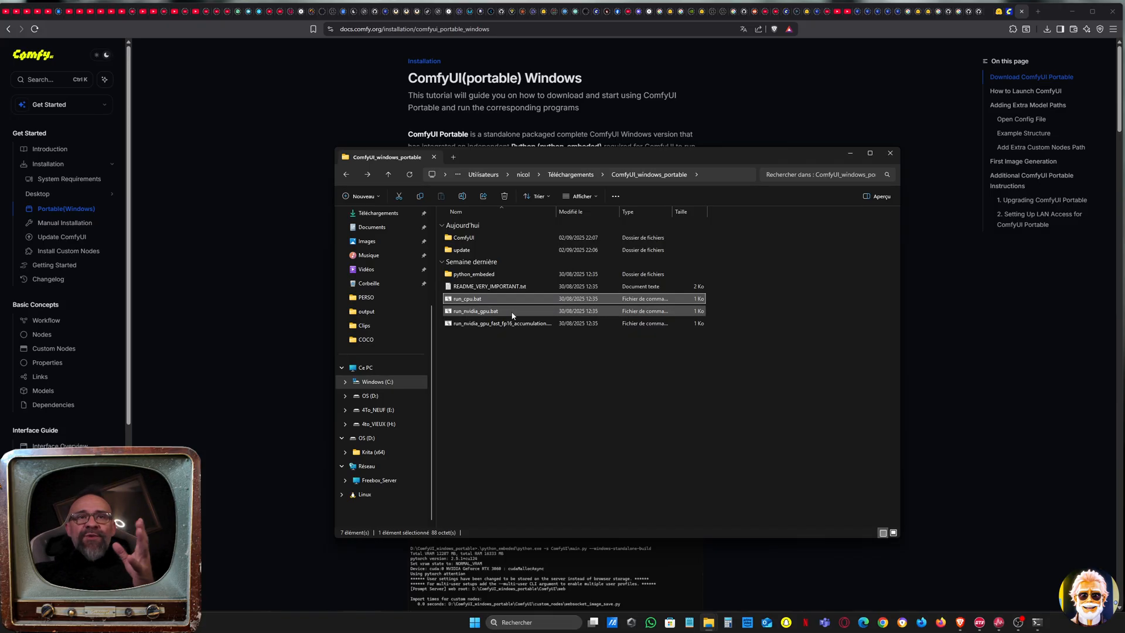
left_click(512, 315)
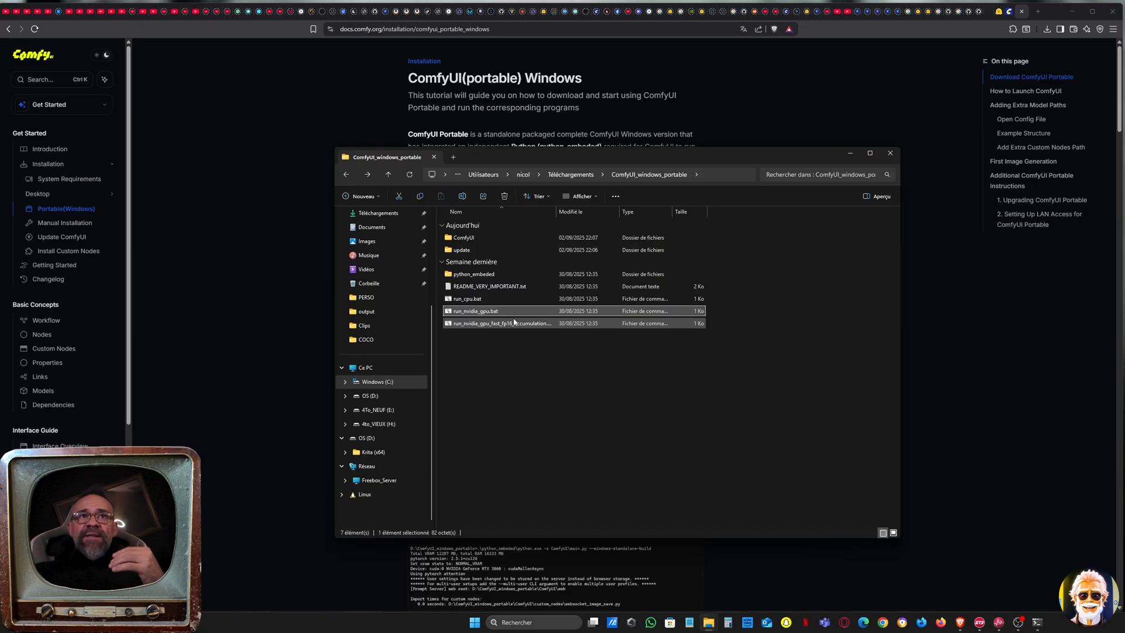
left_click(514, 322)
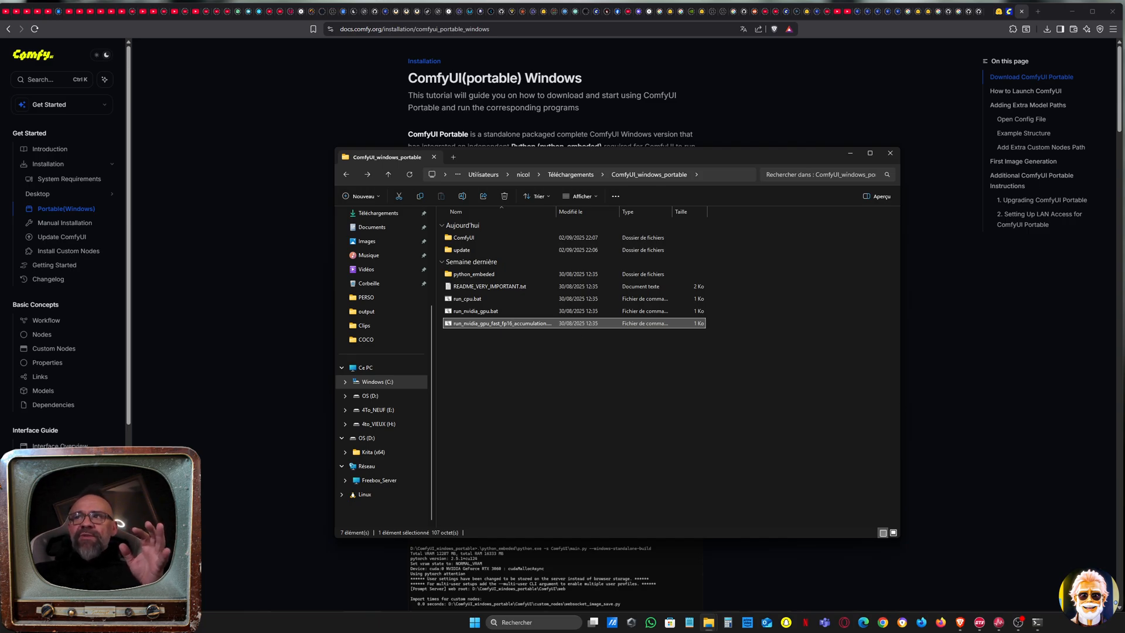
left_click(520, 311)
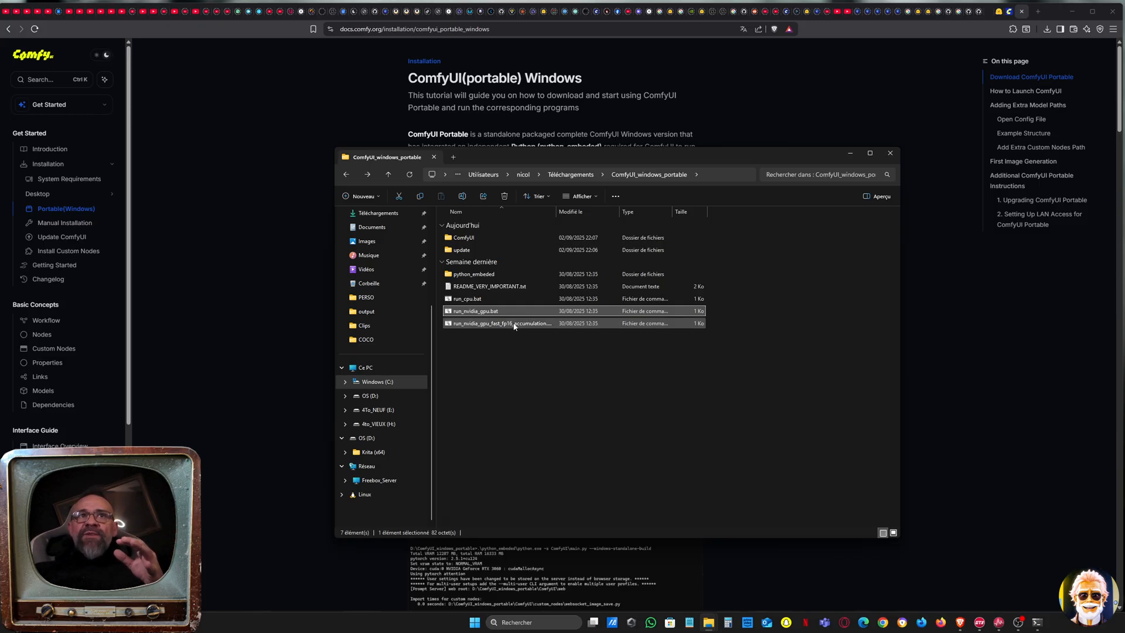
left_click(514, 325)
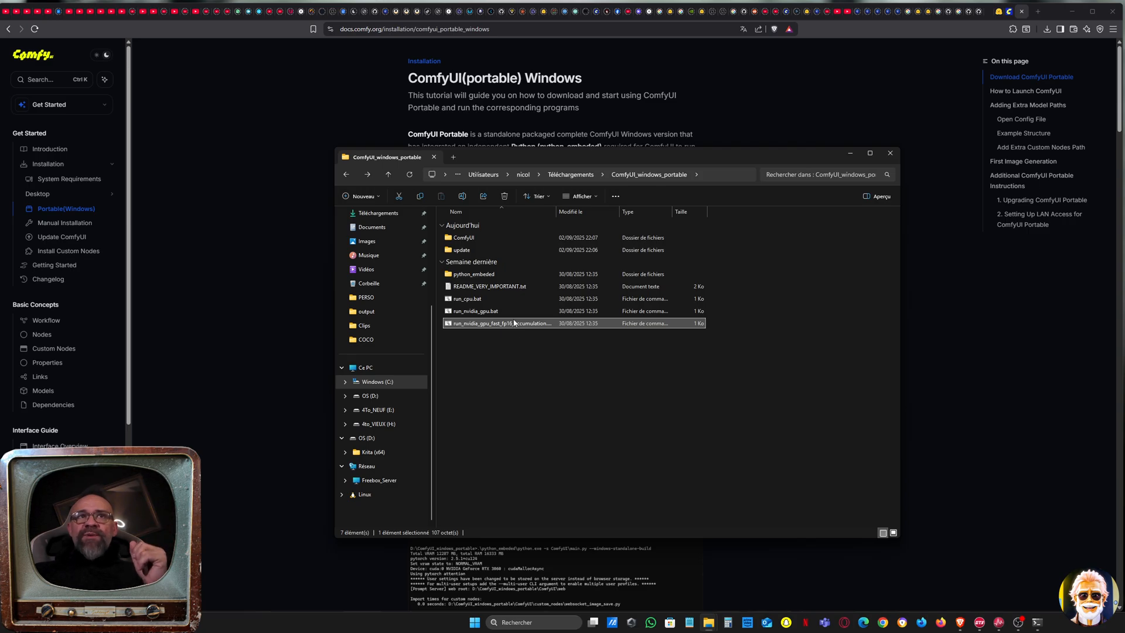
left_click(517, 315)
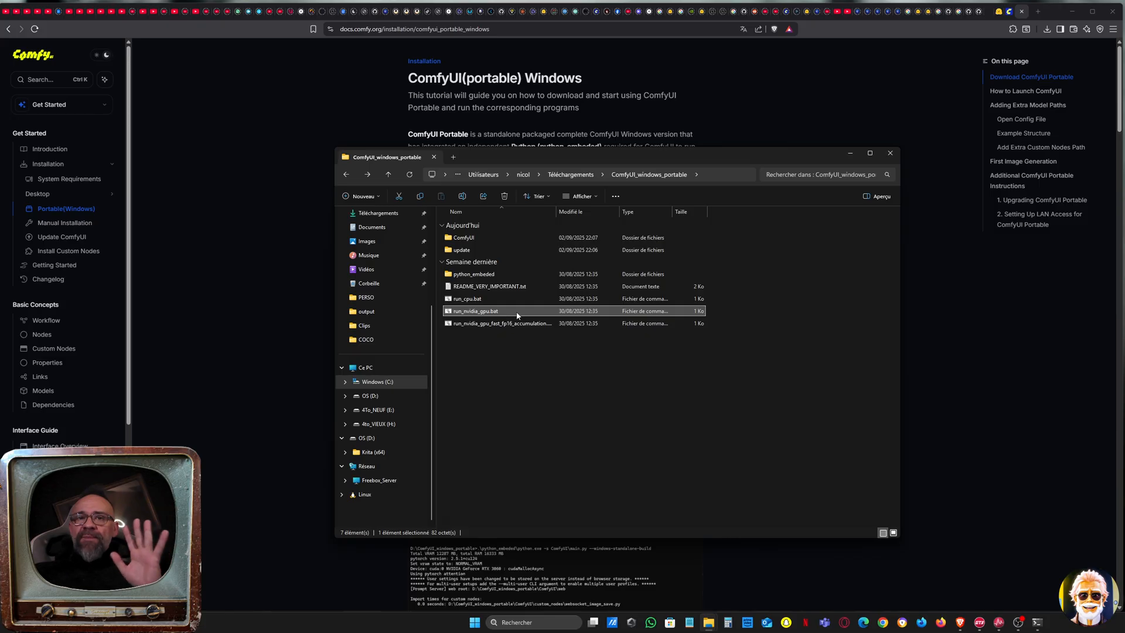
left_click(515, 326)
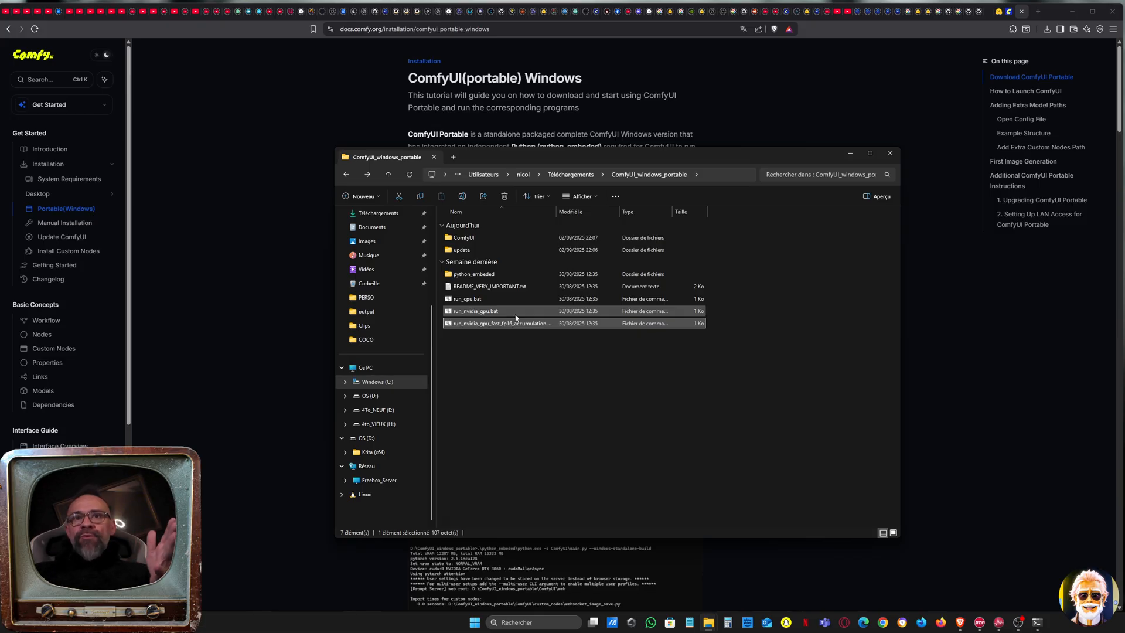
Launch ComfyUI with run_nvidia_gpu.bat, allow its execution and place the console over the file window to follow the startup
double_click(516, 313)
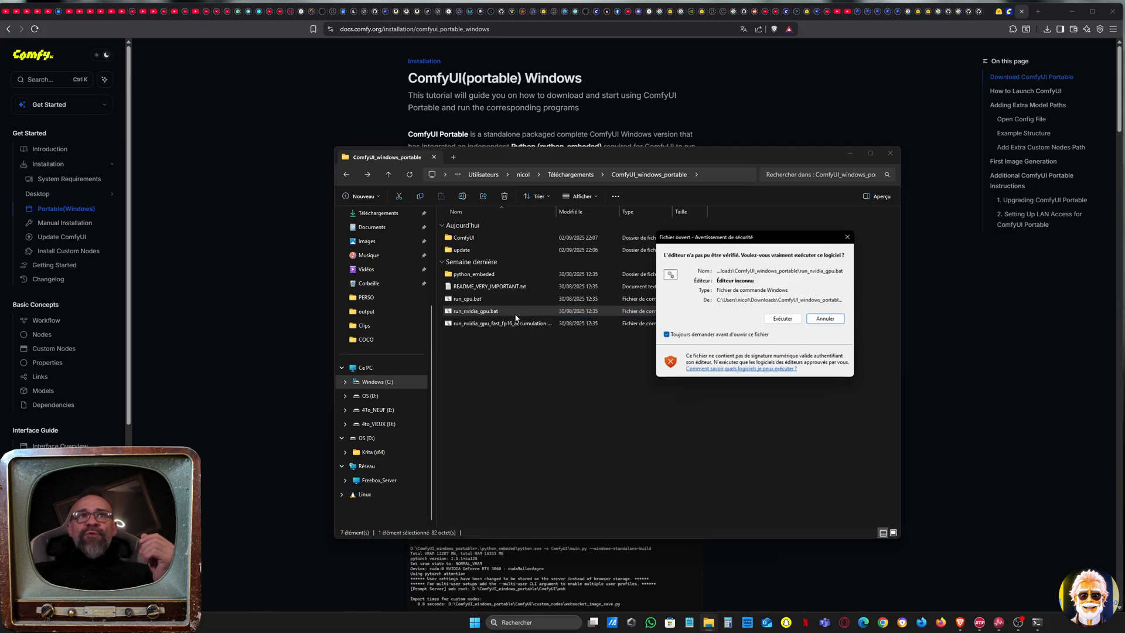
left_click(784, 319)
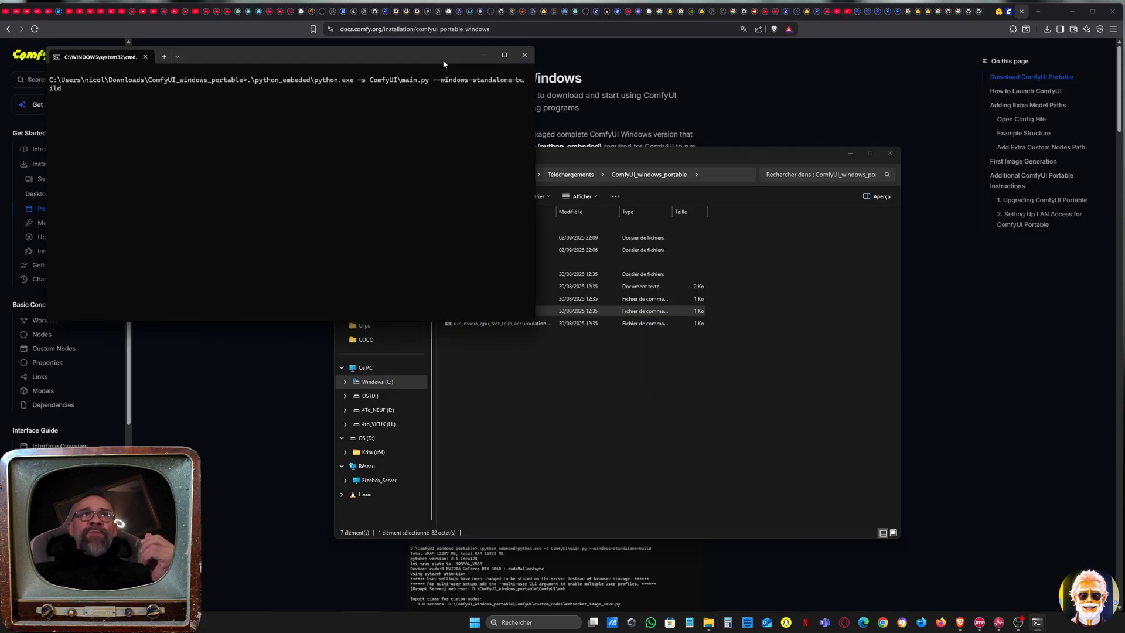
left_click_drag(444, 64, 799, 245)
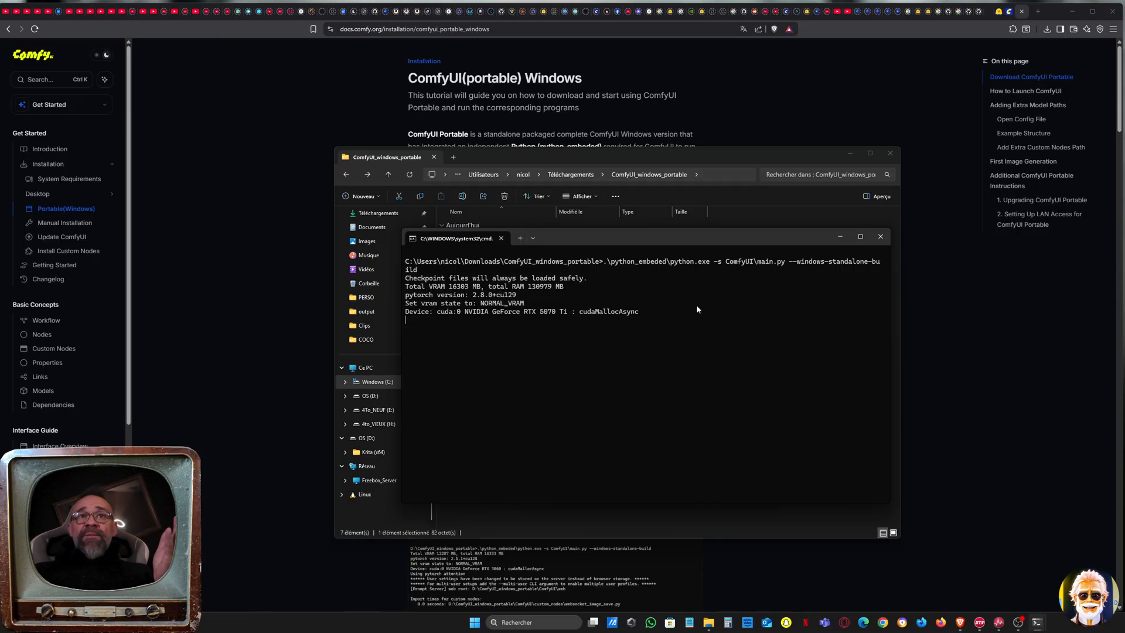
left_click_drag(477, 304, 563, 290)
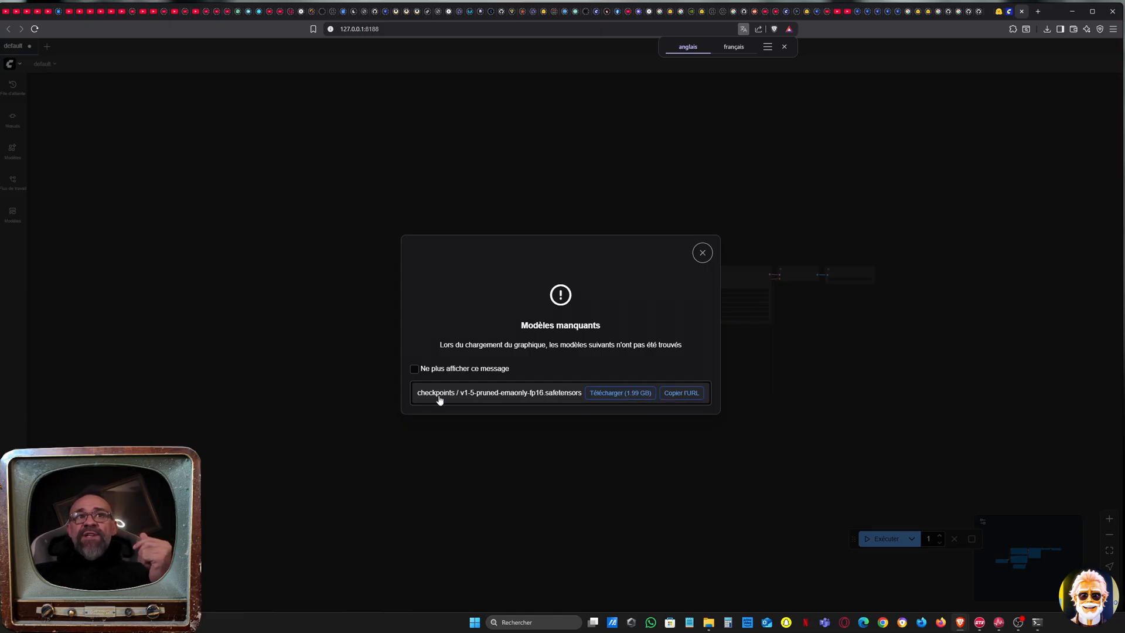
Start downloading the missing v1-5-pruned-emaonly-fp16.safetensors model and browse to the portable installation's ComfyUI\models folder for saving
left_click(593, 396)
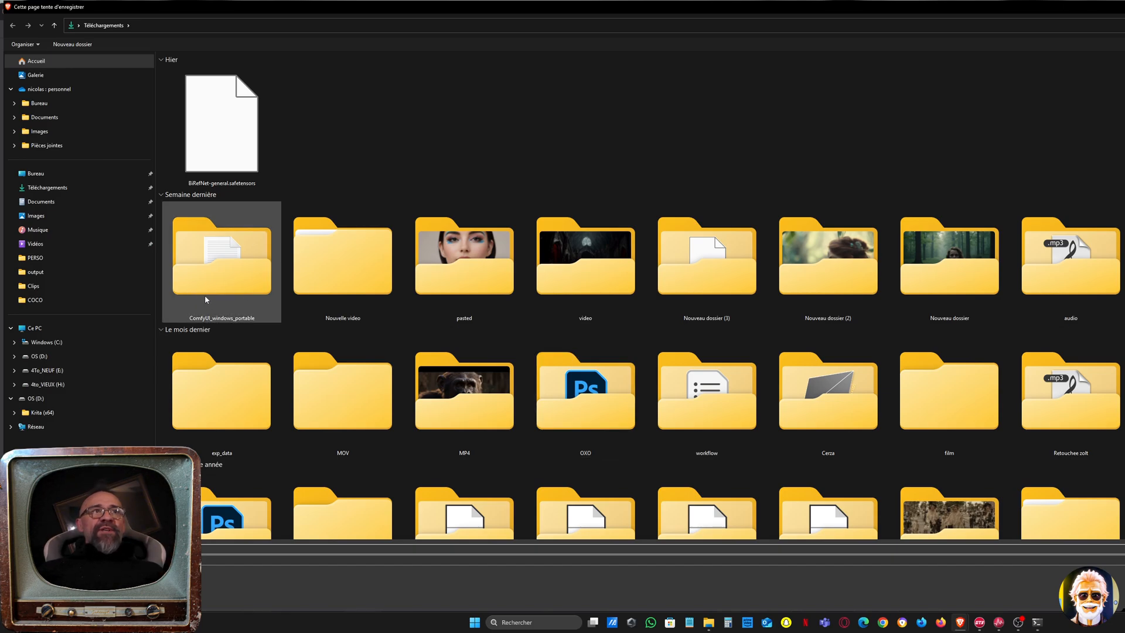
double_click(245, 283)
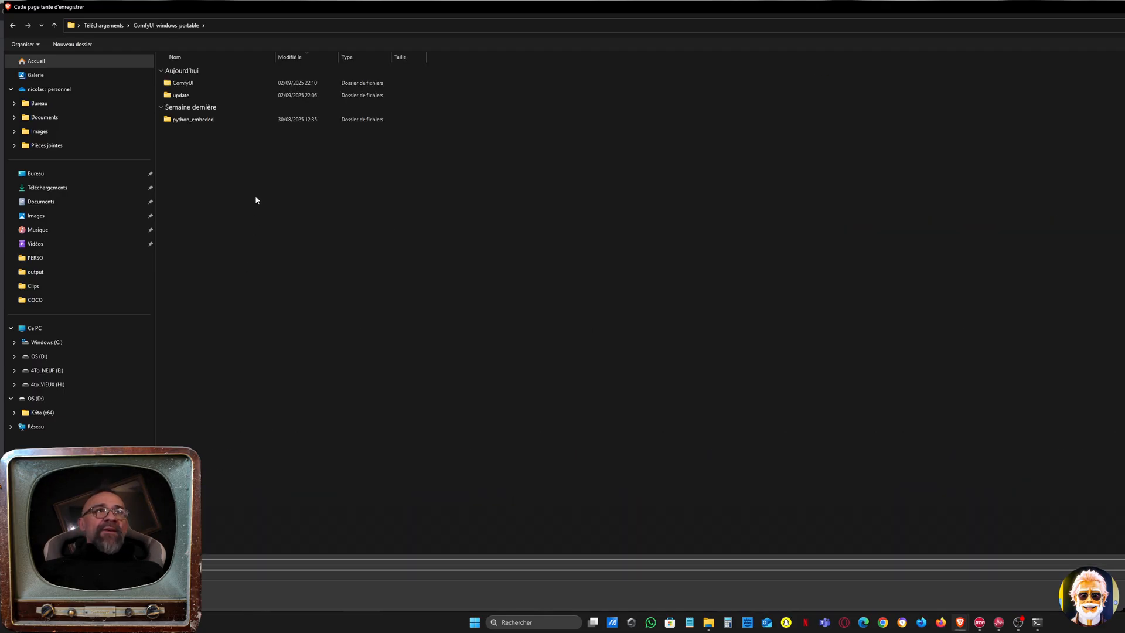
double_click(212, 82)
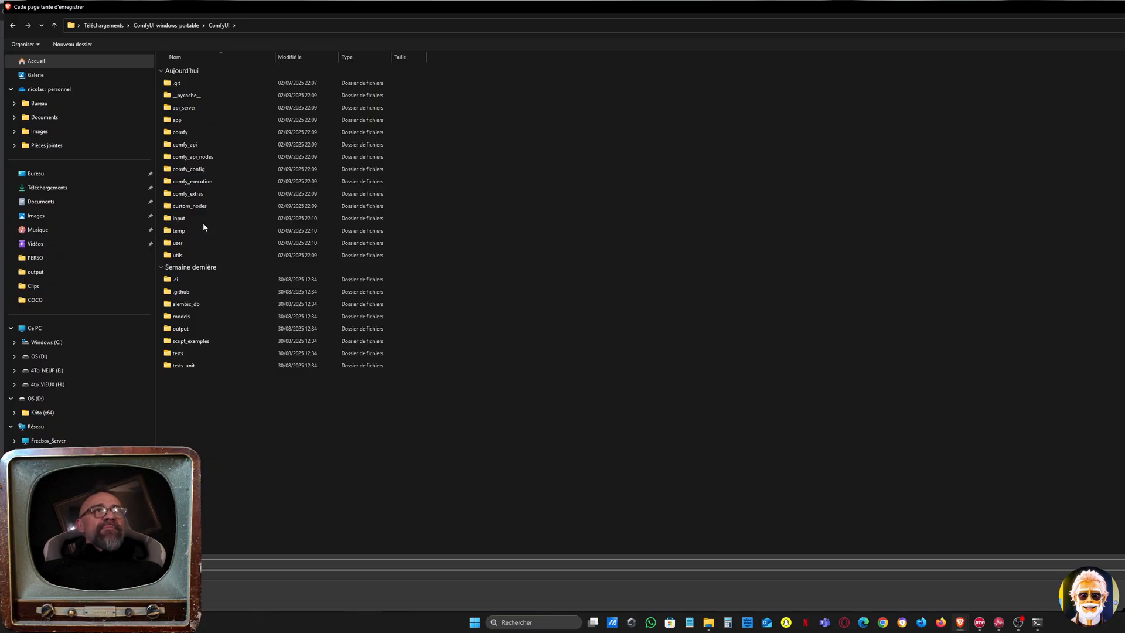
double_click(208, 319)
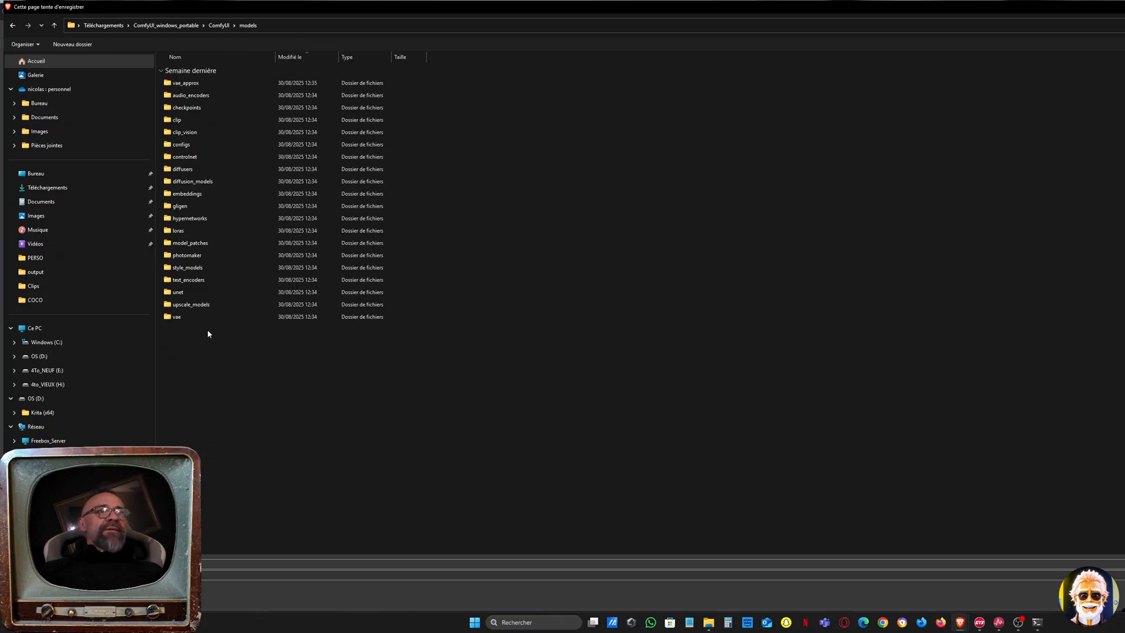
Examine the checkpoints, diffusion_models, vae and loras subfolders listed in the models folder
left_click(225, 112)
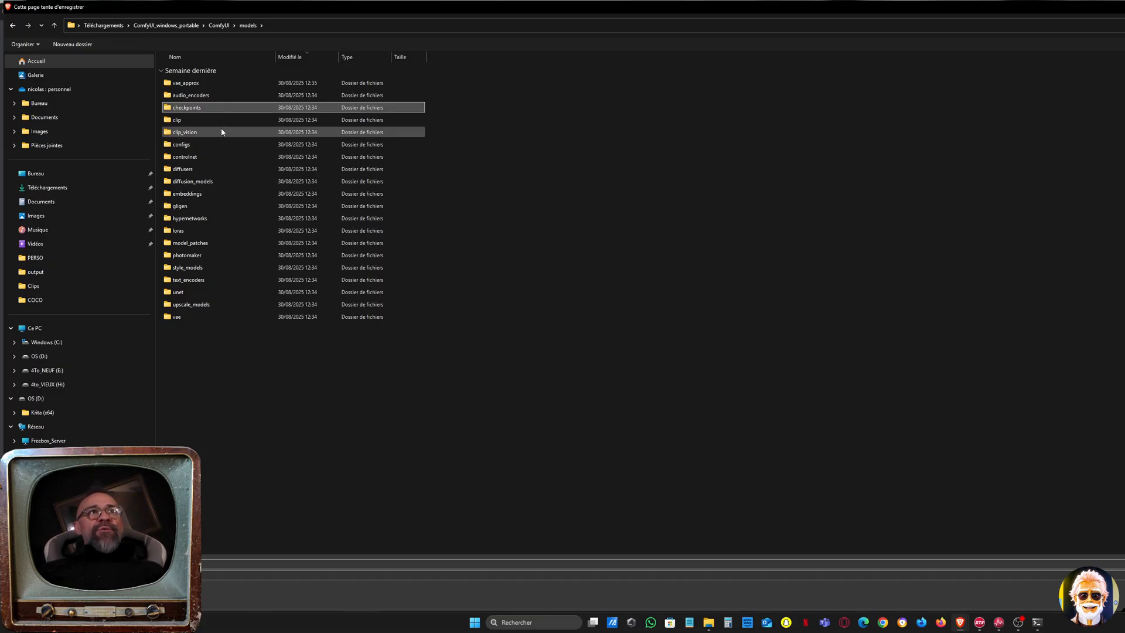
left_click(240, 181)
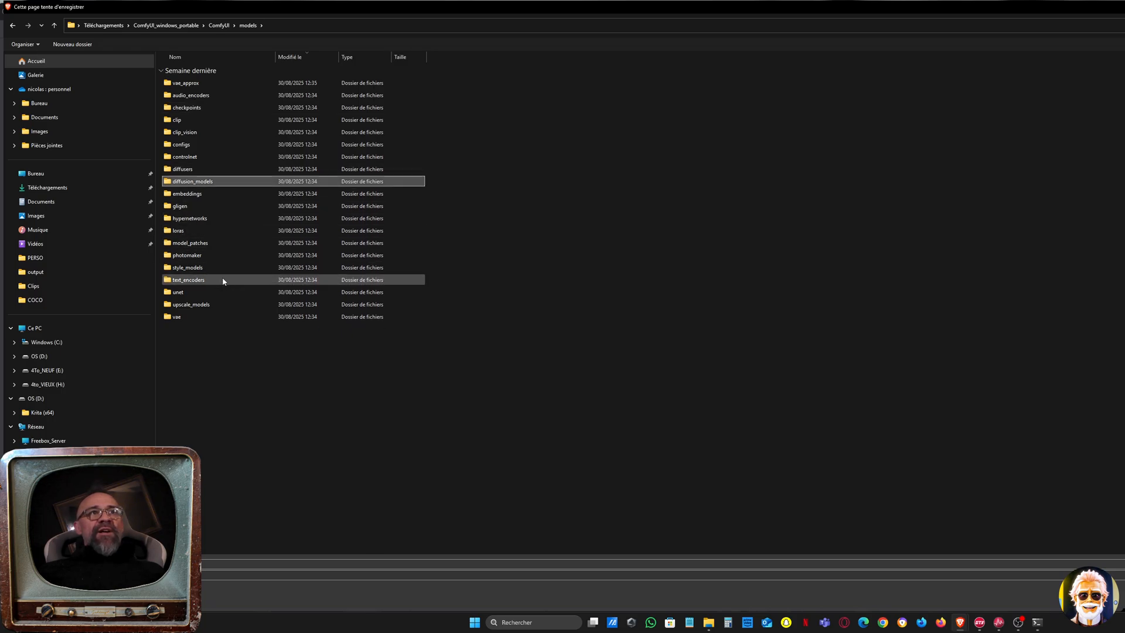
left_click(217, 318)
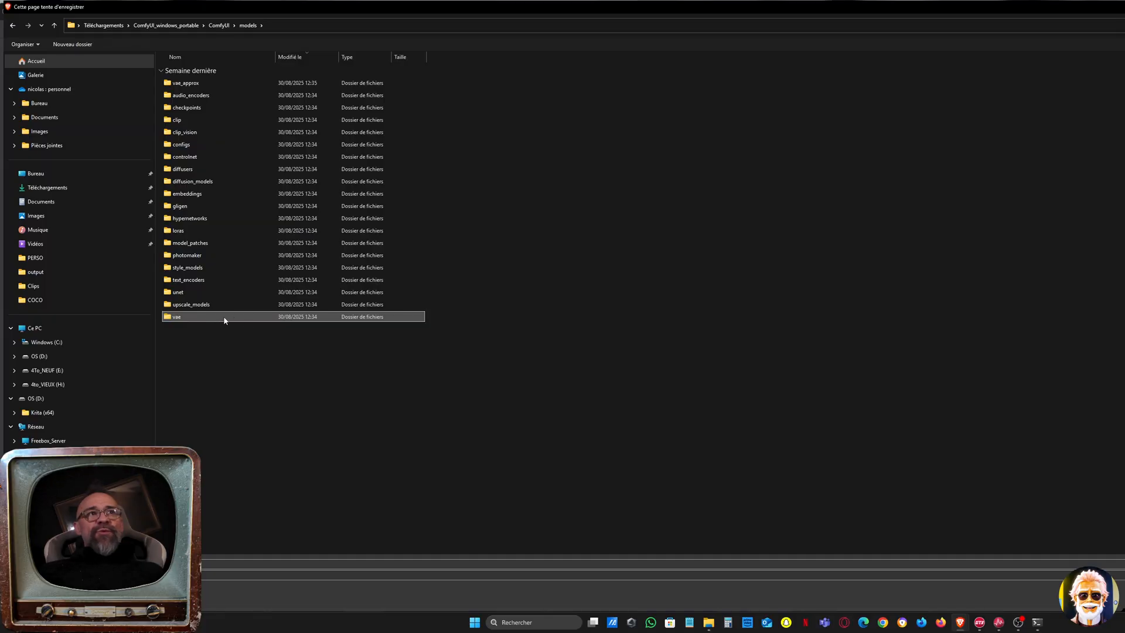
left_click(218, 232)
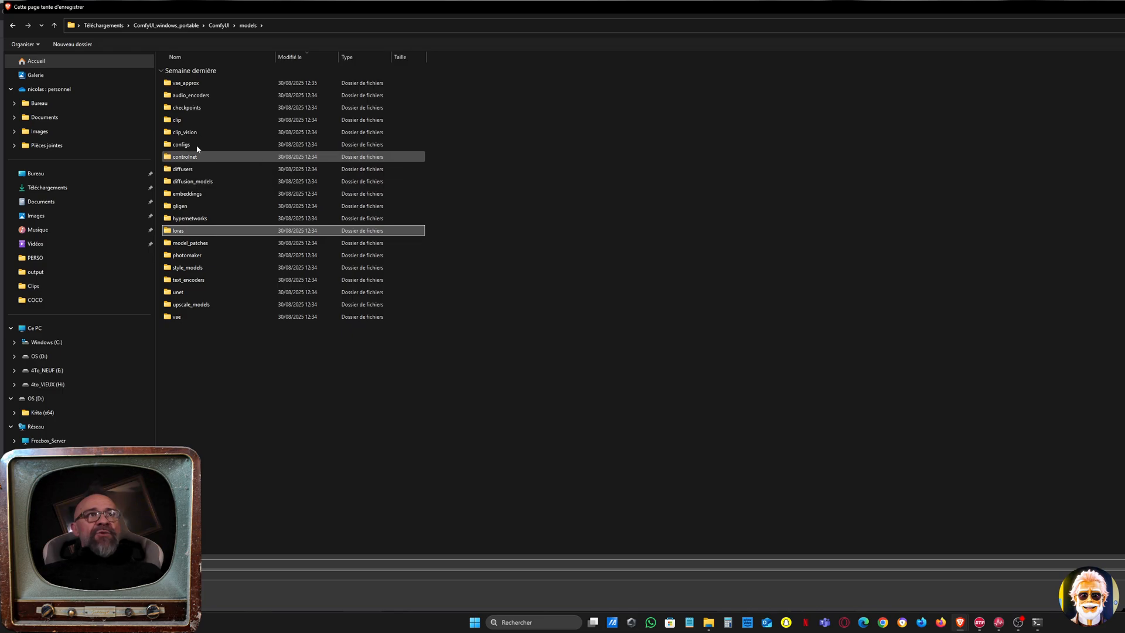
Save the model file in the checkpoints folder, check its download and dismiss the missing-models notice
double_click(204, 111)
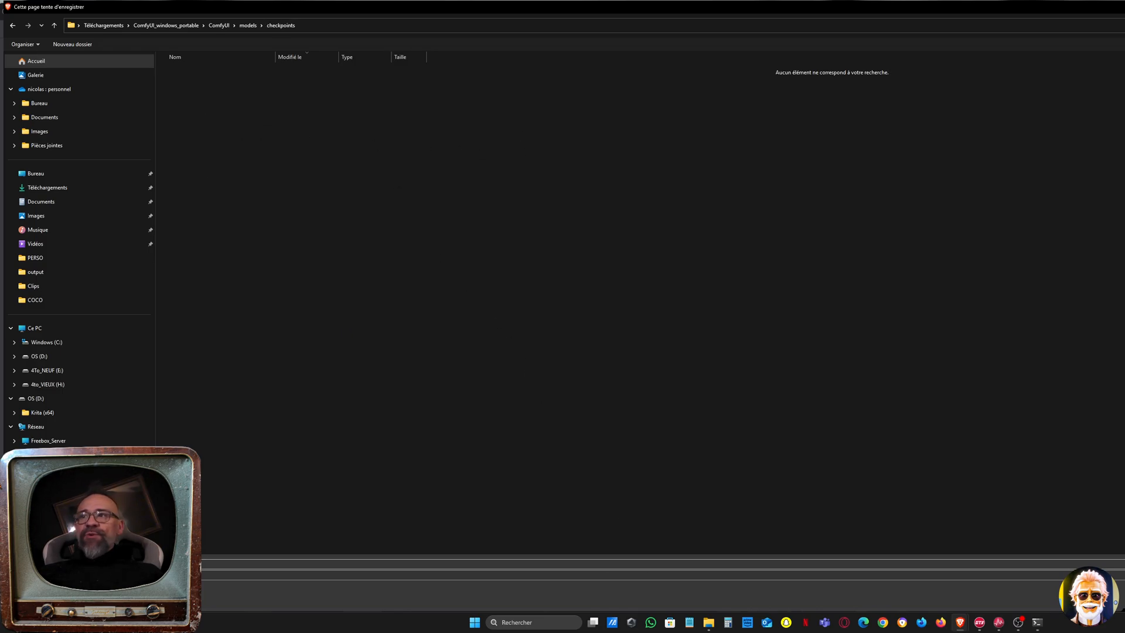
key("Return")
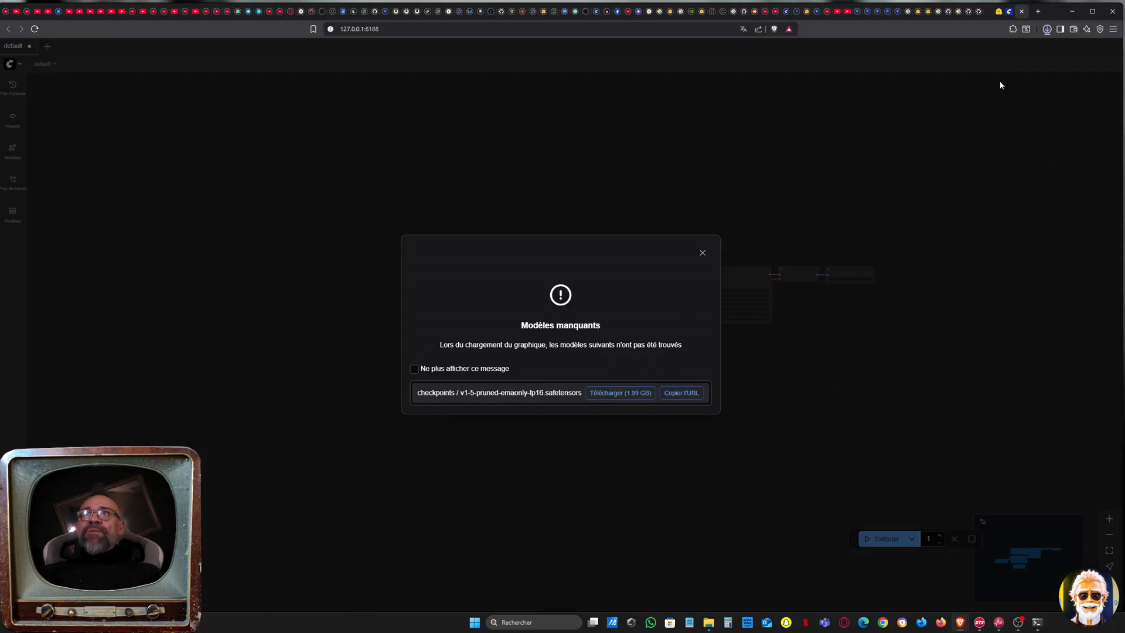
left_click(1046, 29)
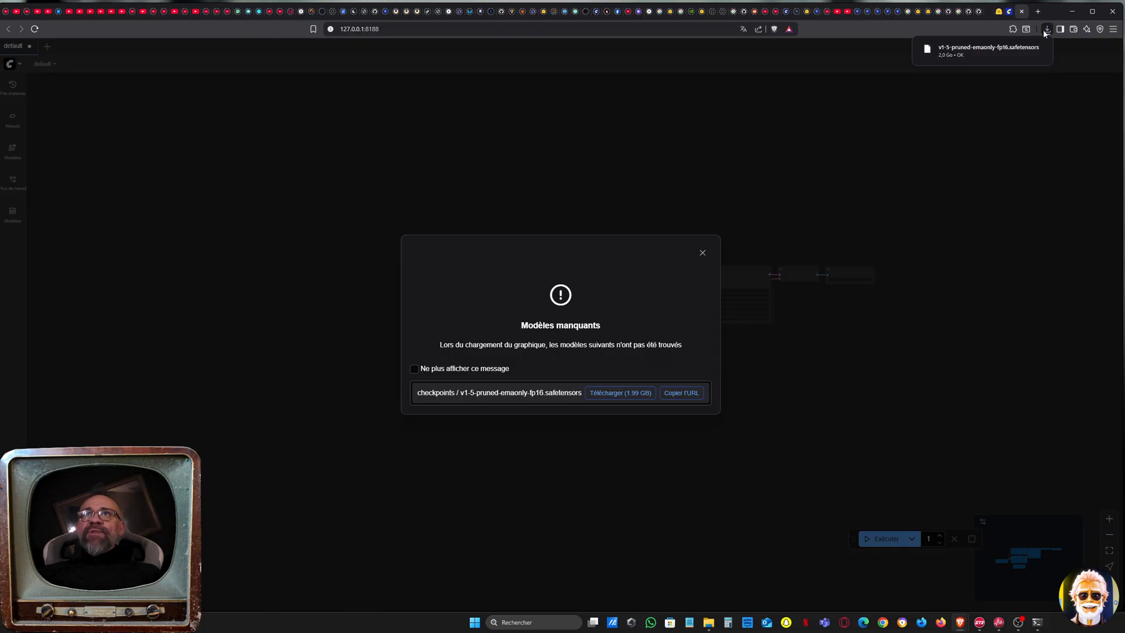
left_click(703, 253)
Bring the default workflow into close view and examine its nodes, including CLIP Text Encode and KSampler
left_click_drag(620, 229, 641, 234)
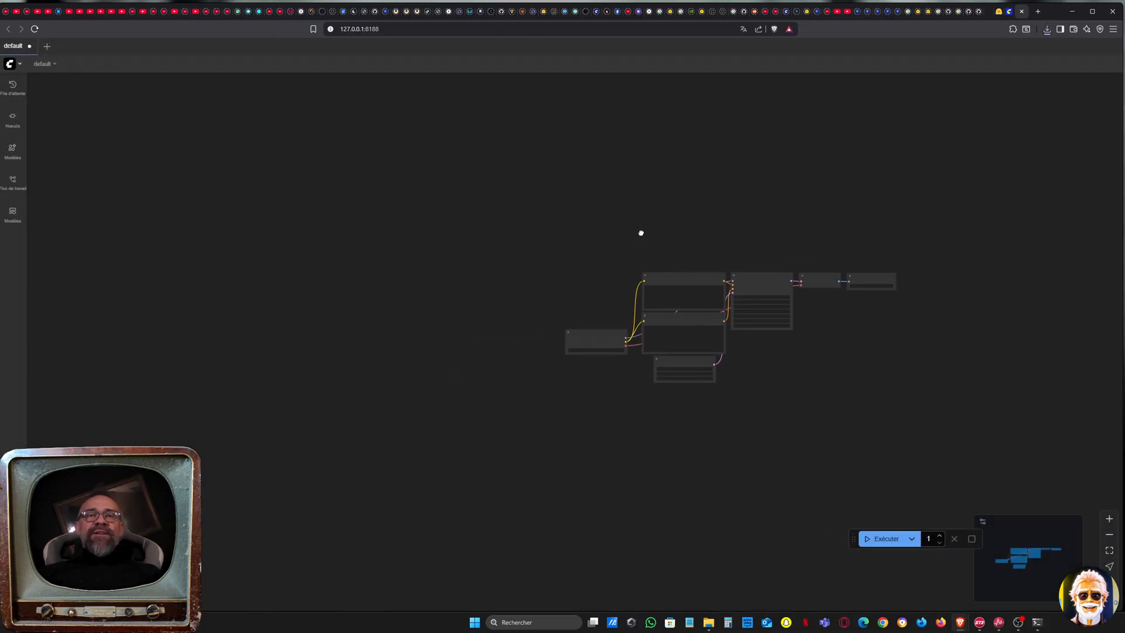
scroll(631, 231, "up", 2)
scroll(632, 234, "up", 5)
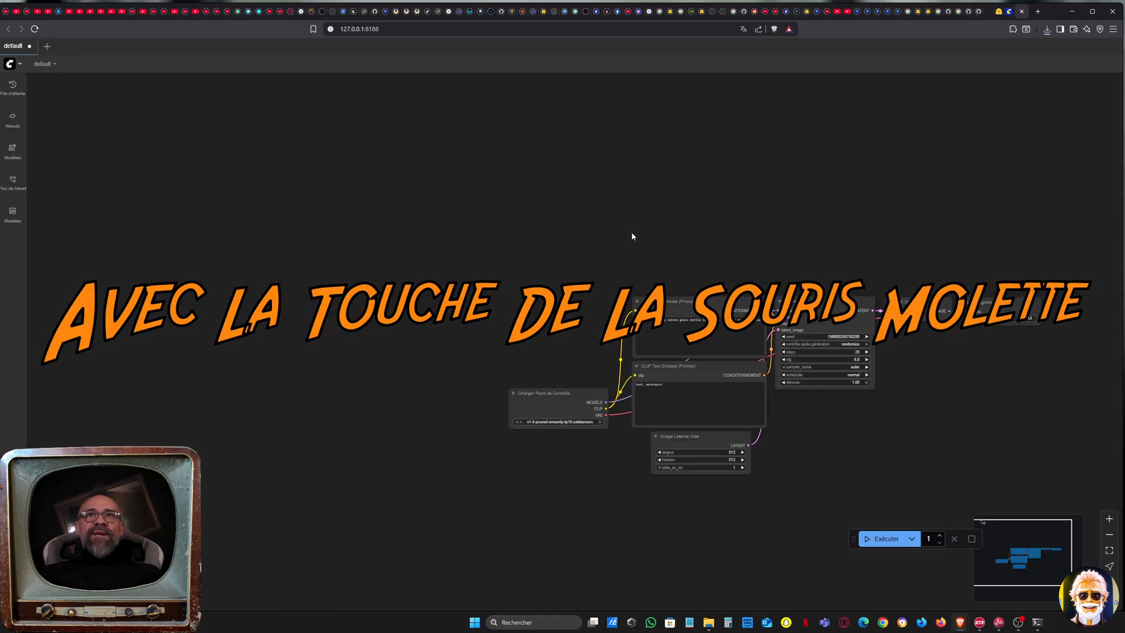
left_click_drag(771, 256, 585, 139)
scroll(610, 178, "up", 2)
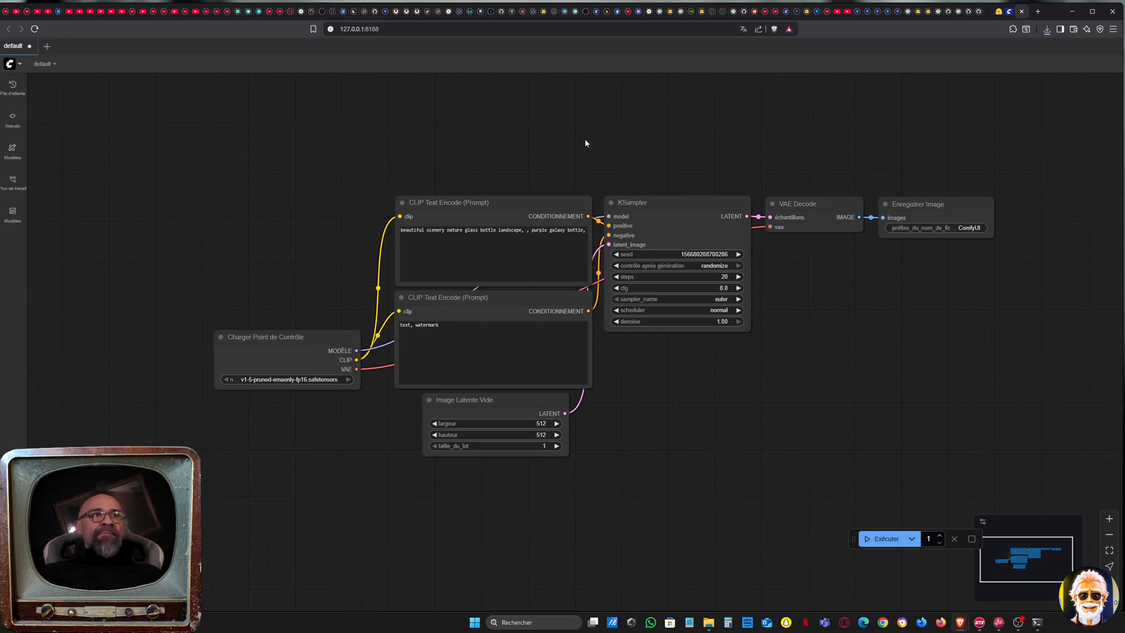
mouse_move(553, 208)
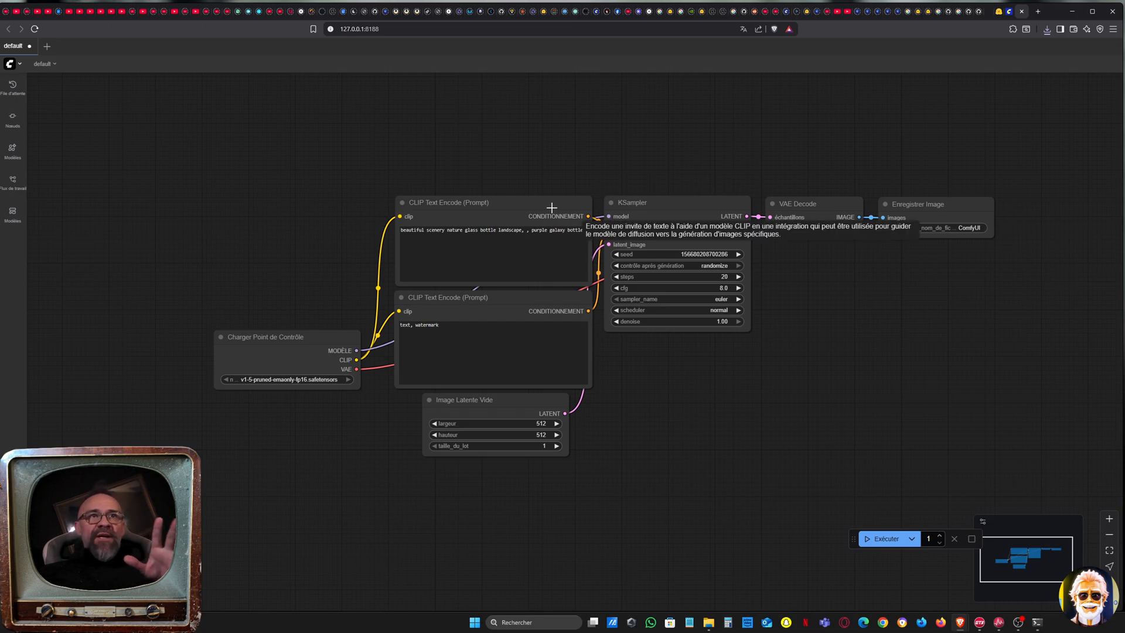
mouse_move(622, 214)
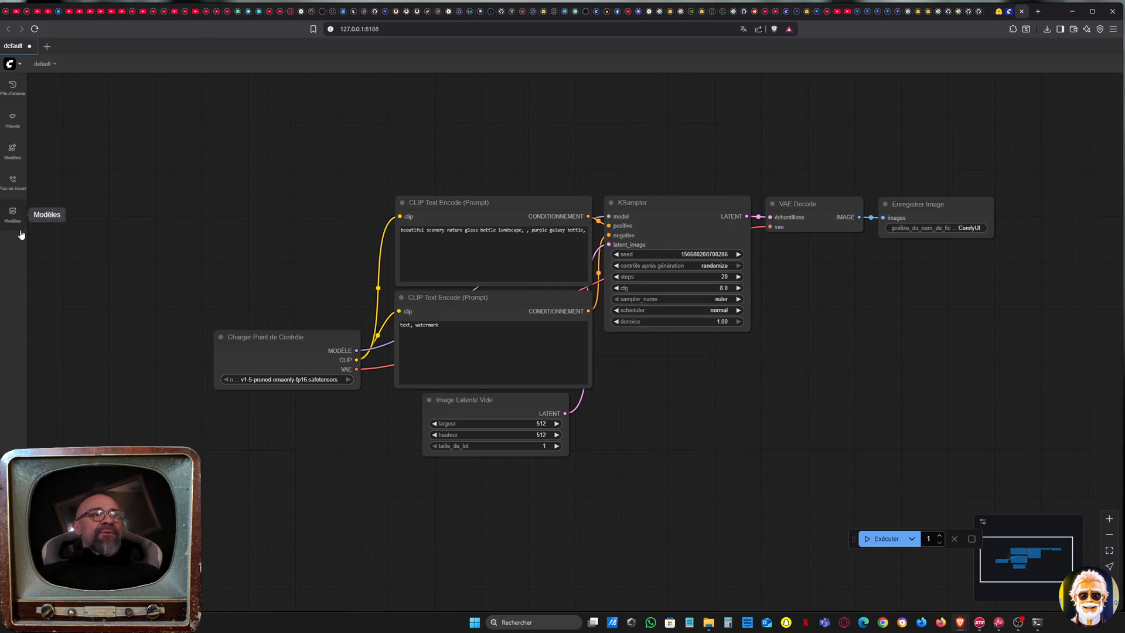
Change the ComfyUI interface language to English in the settings and close them
left_click(20, 64)
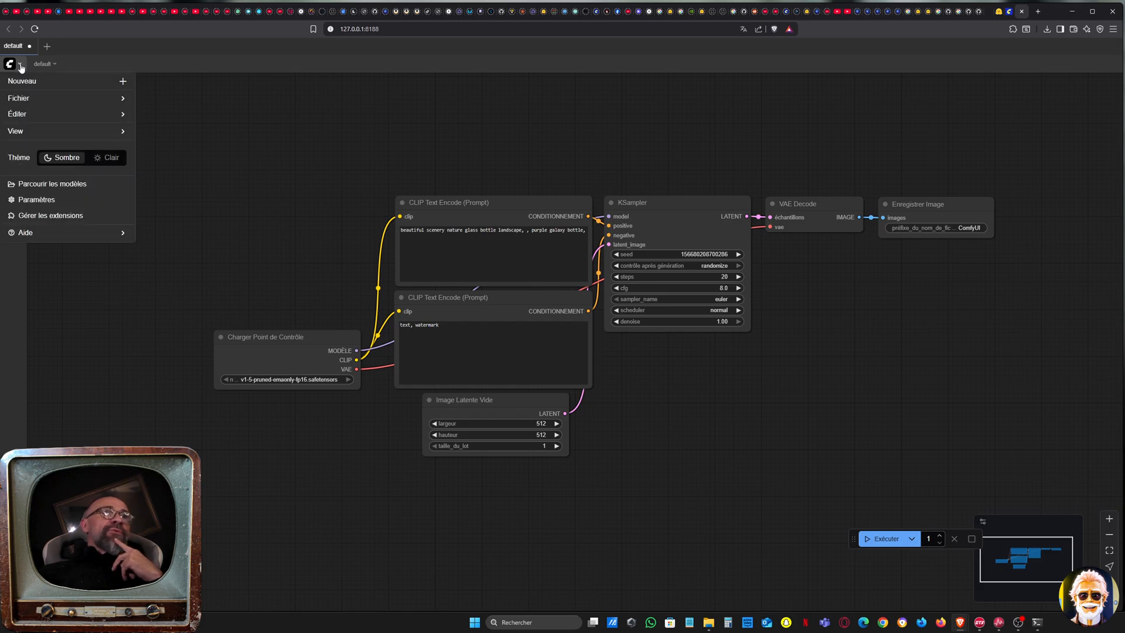
left_click(50, 201)
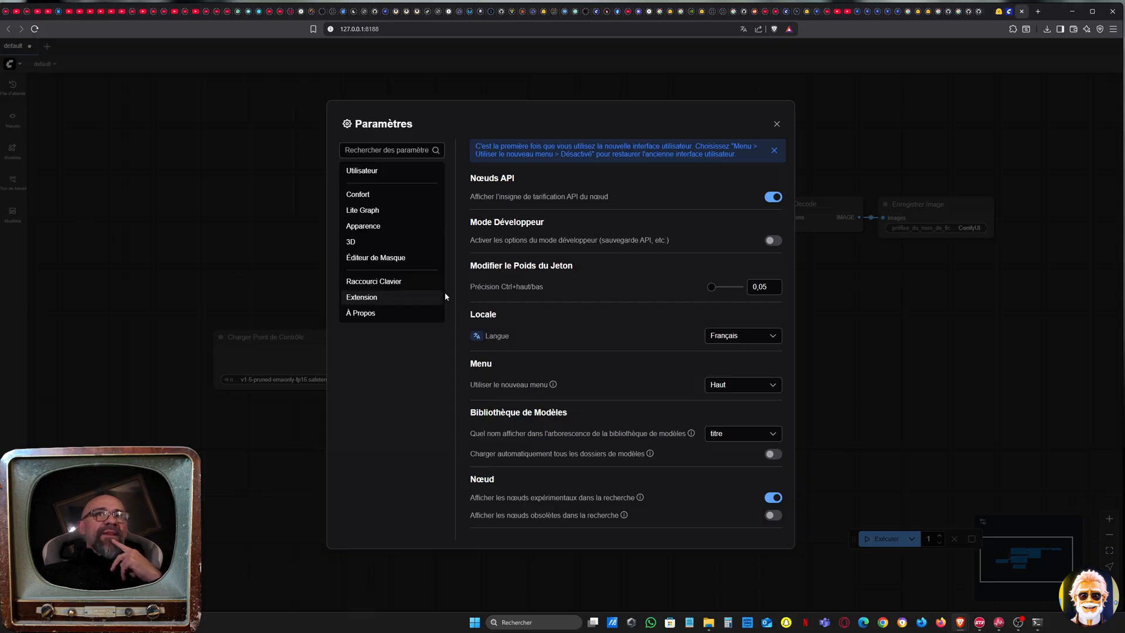
left_click(778, 336)
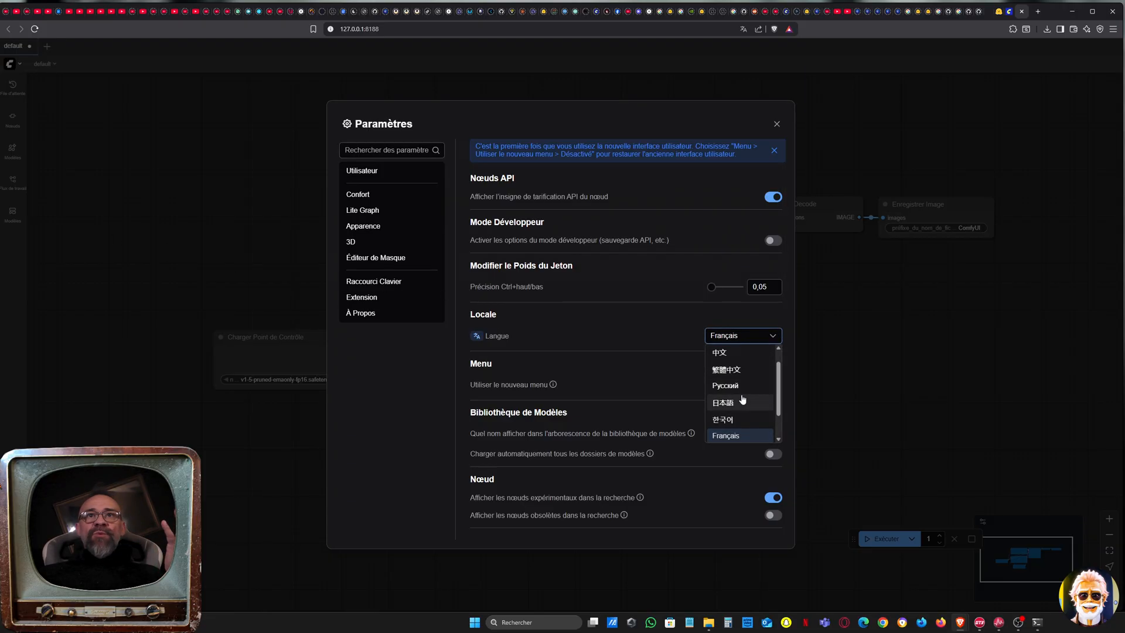
scroll(753, 401, "down", 2)
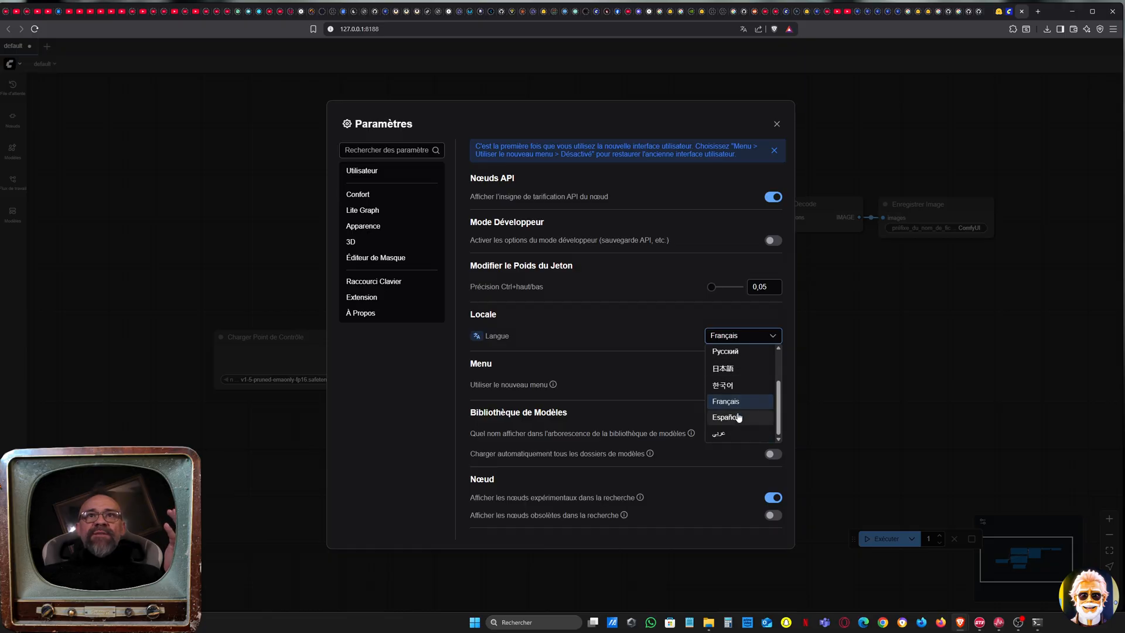
scroll(738, 418, "up", 2)
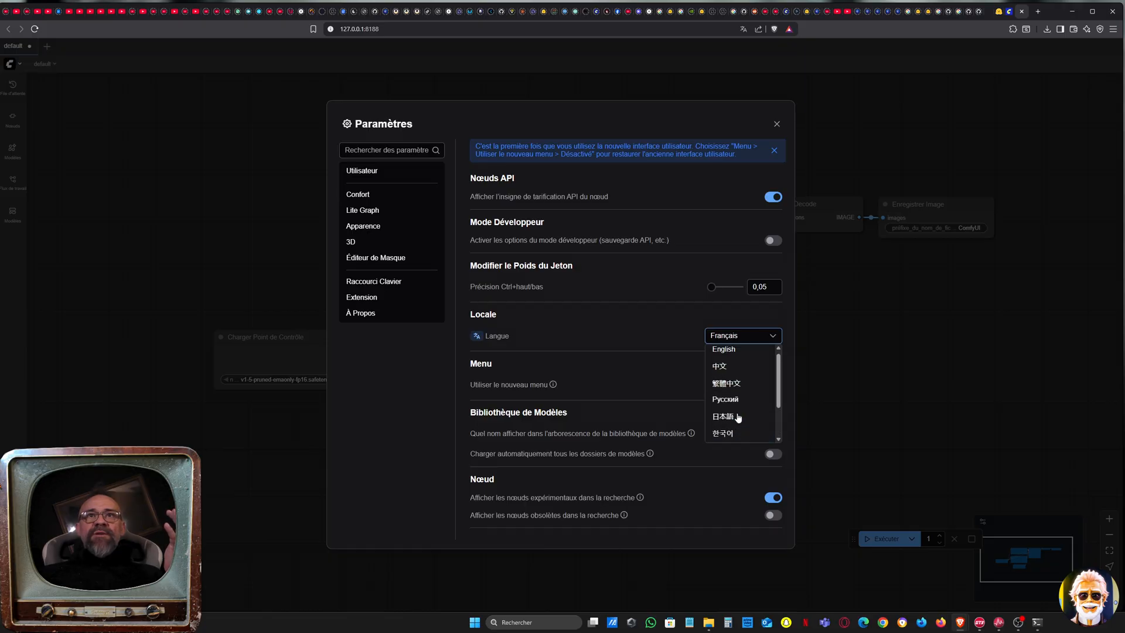
left_click(735, 354)
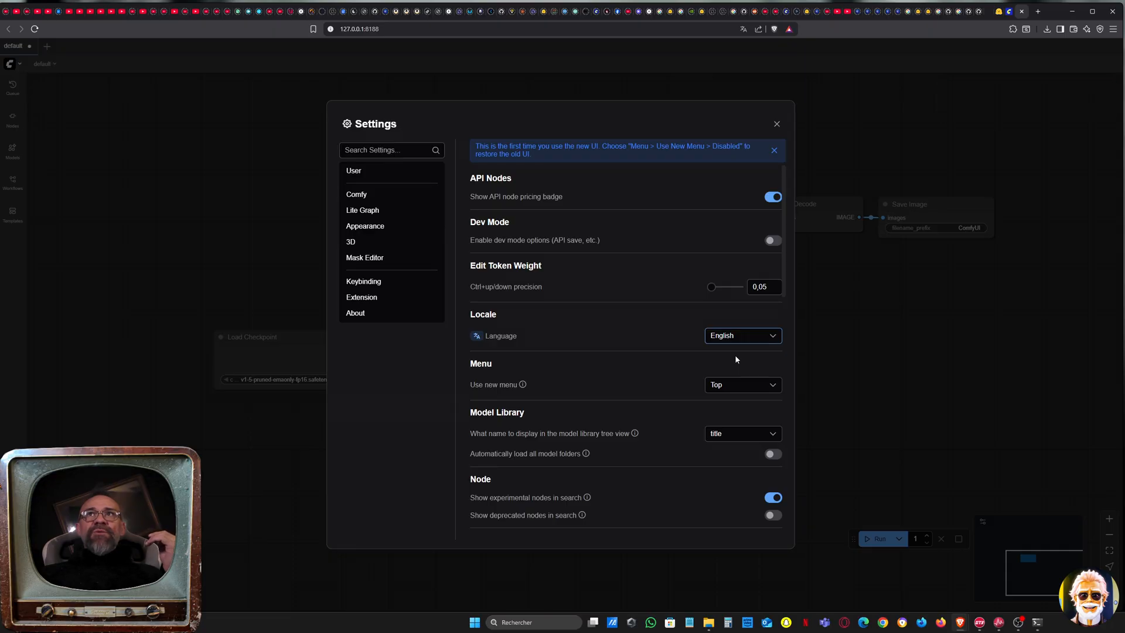
left_click(777, 124)
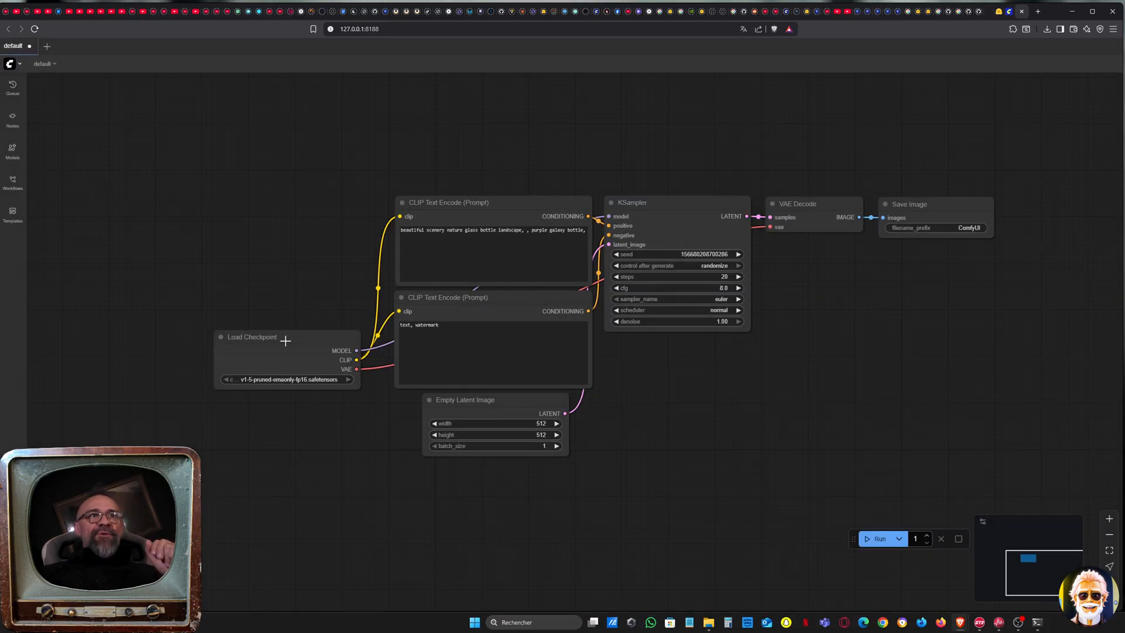
Select the Load Checkpoint node and move it up beside the upper CLIP Text Encode node
mouse_move(289, 340)
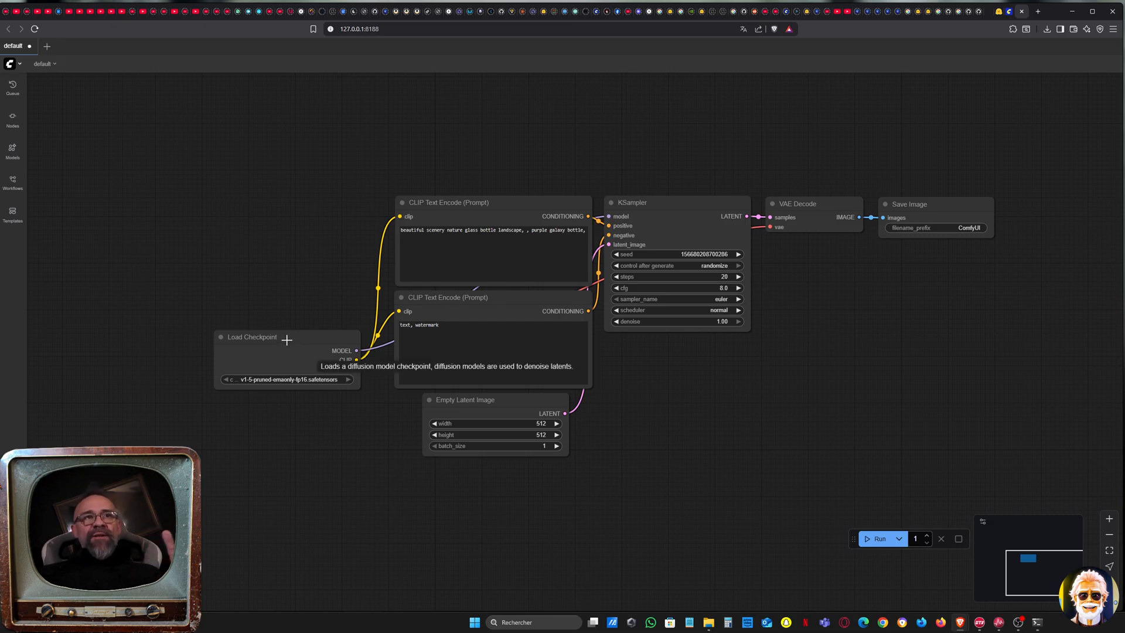
left_click(289, 338)
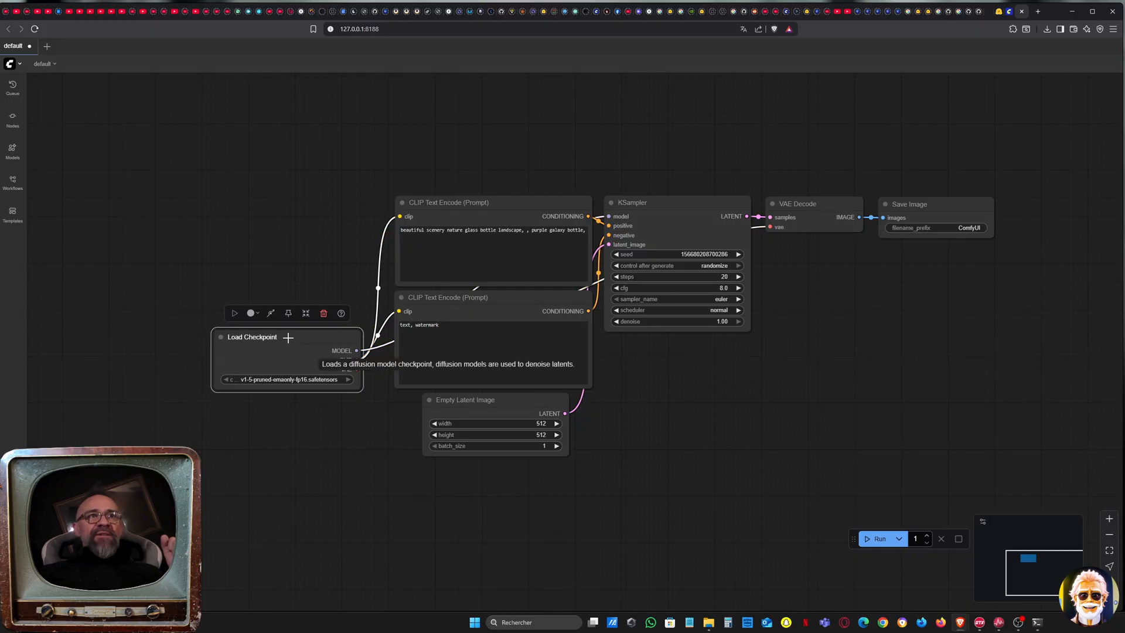
left_click_drag(294, 338, 319, 209)
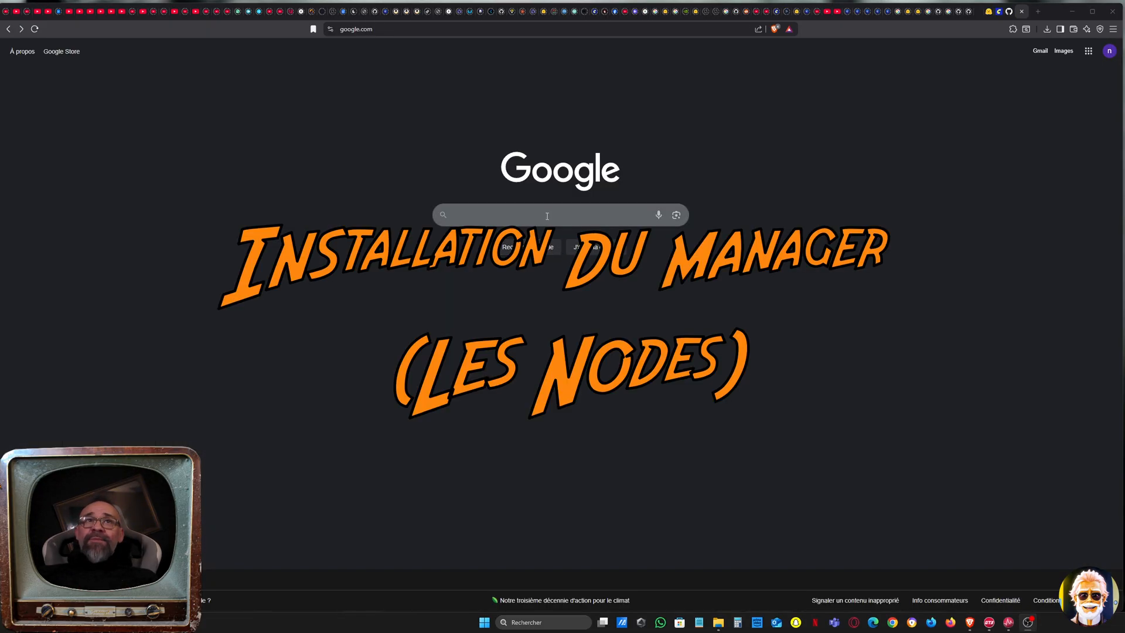
Search Google for "comfyui manager" and open the Comfy-Org/ComfyUI-Manager repository on GitHub
left_click(547, 216)
type("co")
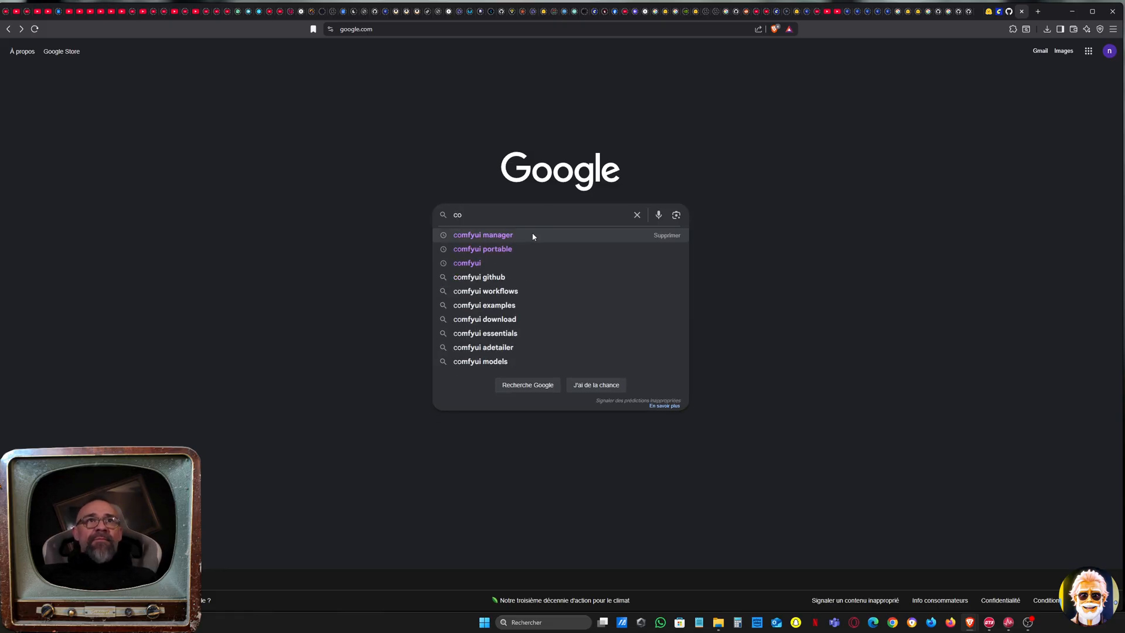
left_click(529, 234)
left_click(165, 146)
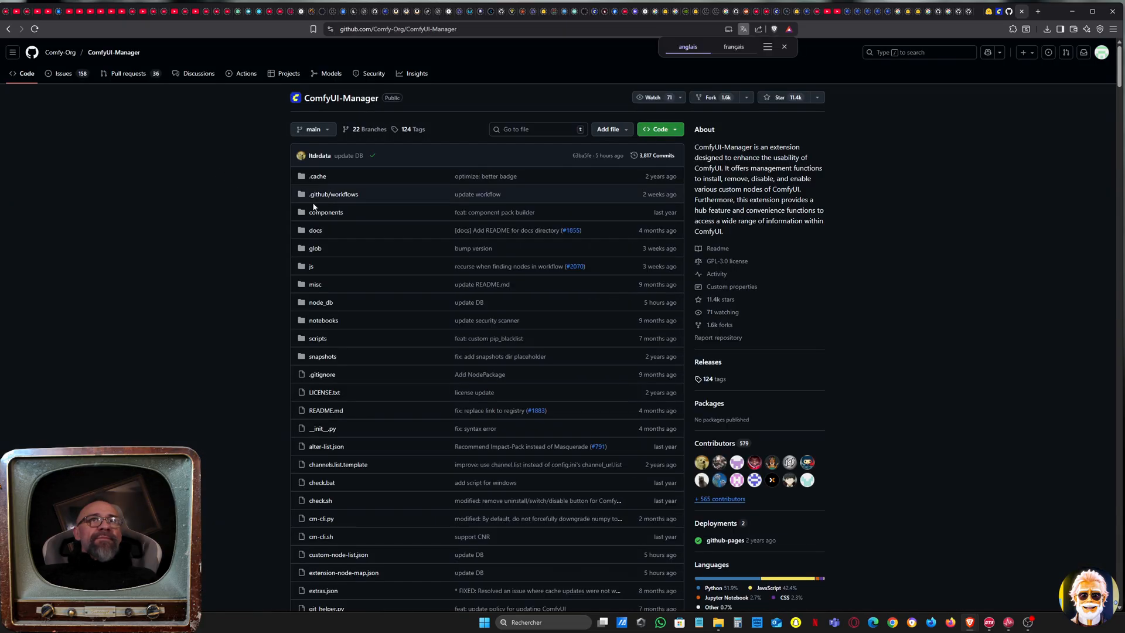
Copy the ComfyUI-Manager repository's HTTPS clone URL and bring up the installation instructions in the README
left_click(674, 134)
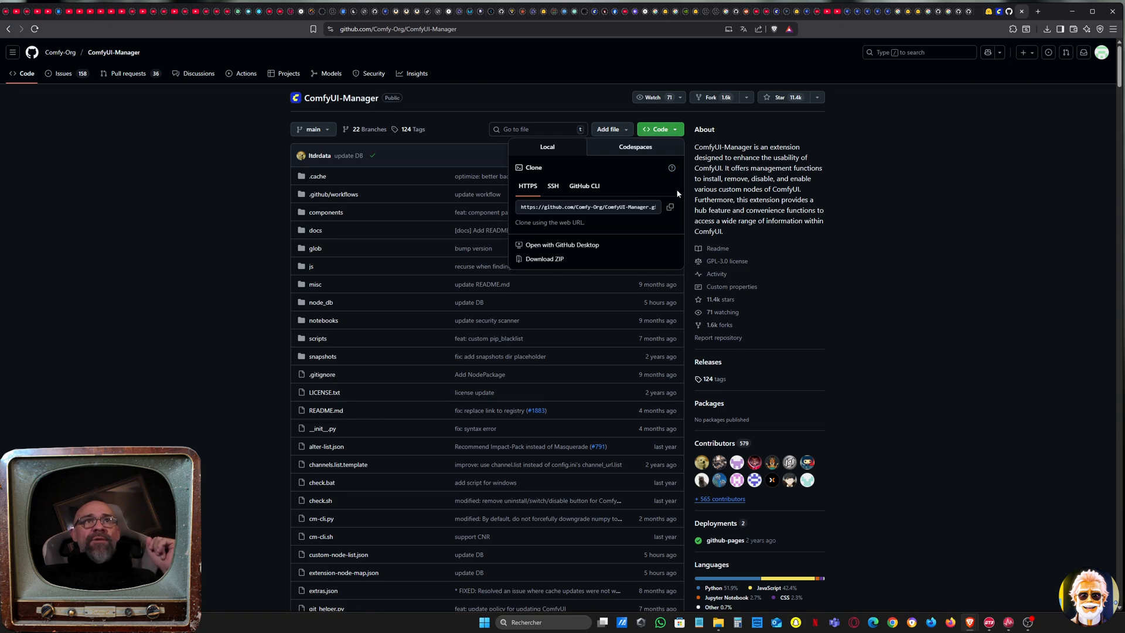
left_click(672, 208)
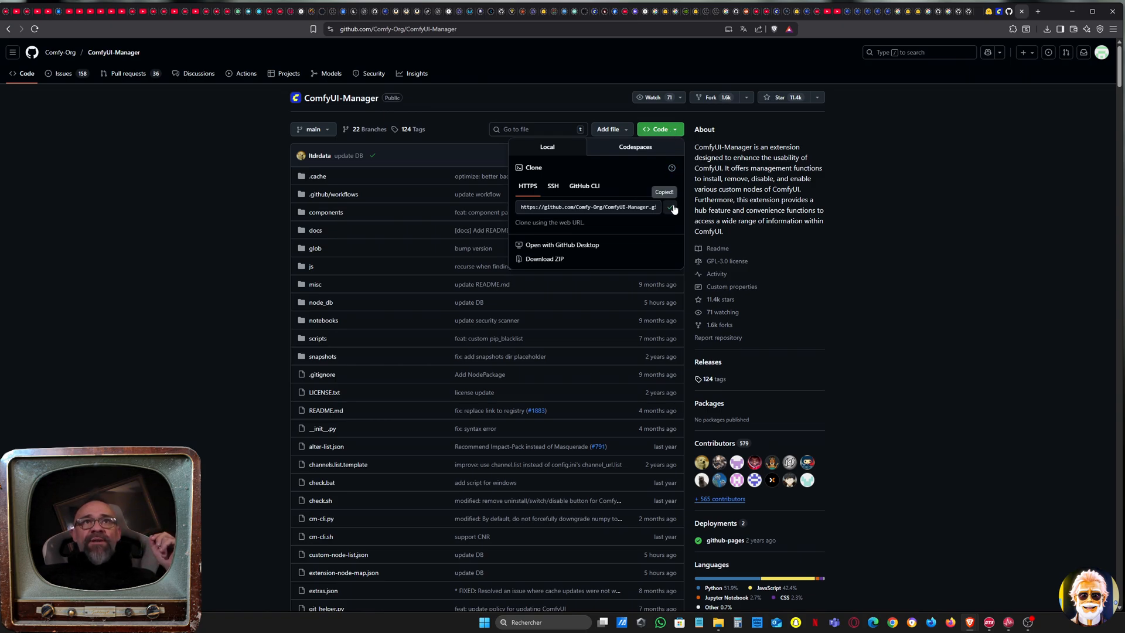
left_click(274, 353)
scroll(274, 353, "down", 16)
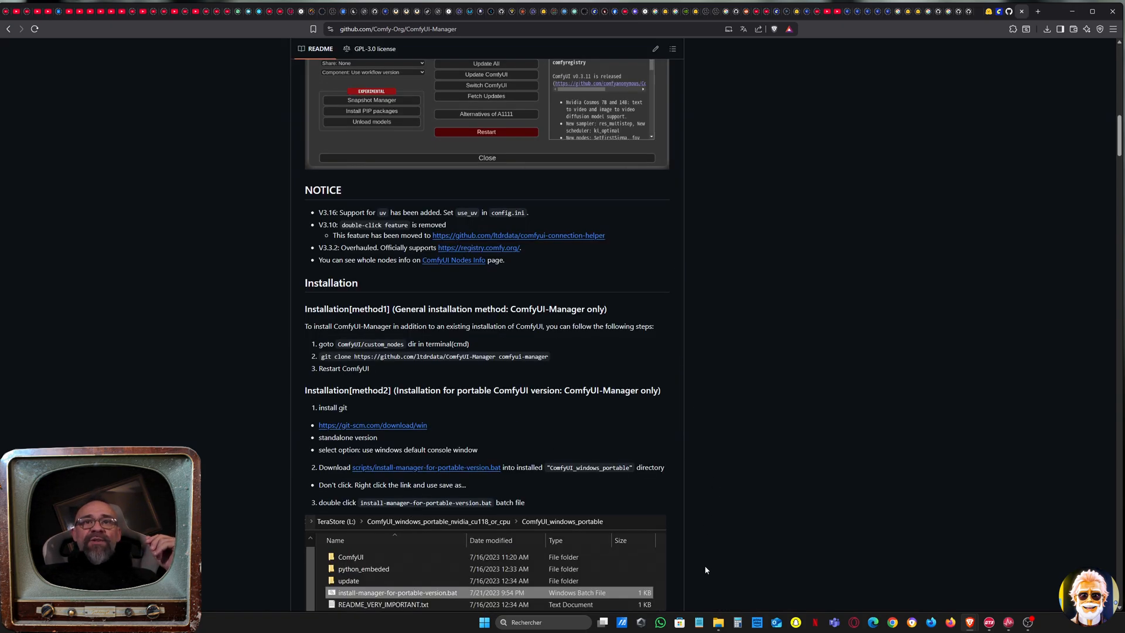
Switch to File Explorer and open the ComfyUI\custom_nodes folder inside ComfyUI_windows_portable
mouse_move(718, 623)
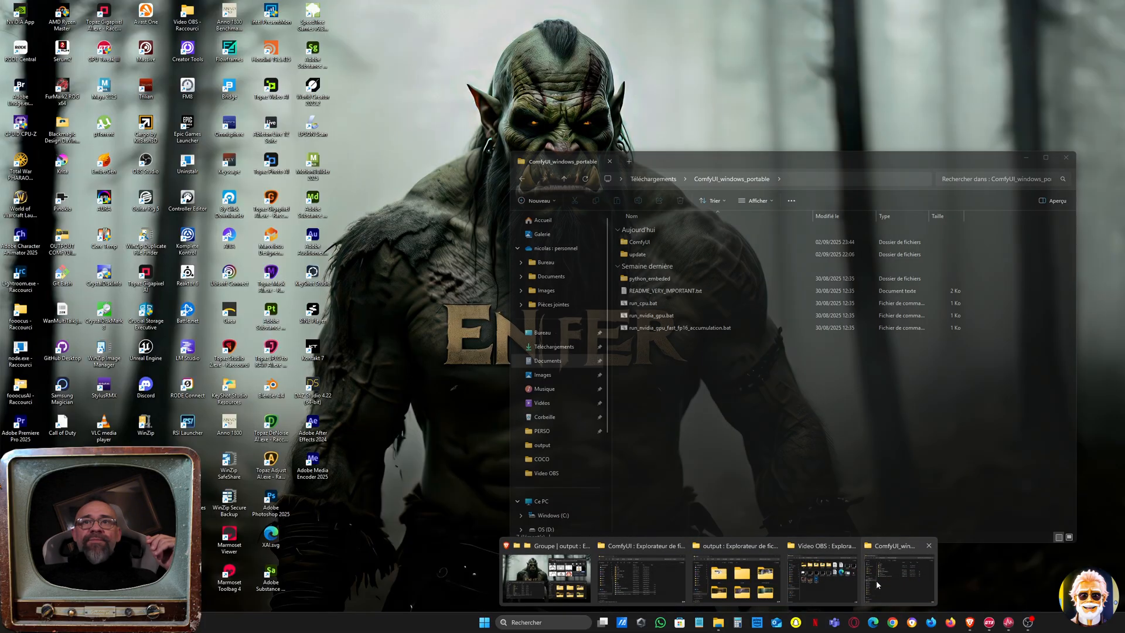
left_click(877, 580)
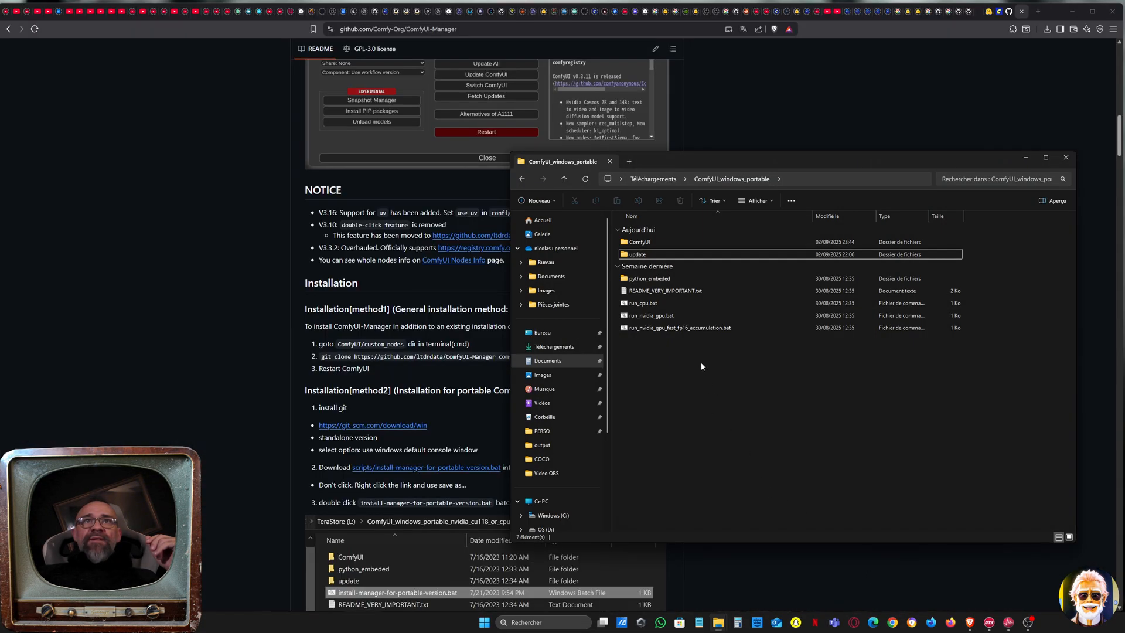
double_click(652, 243)
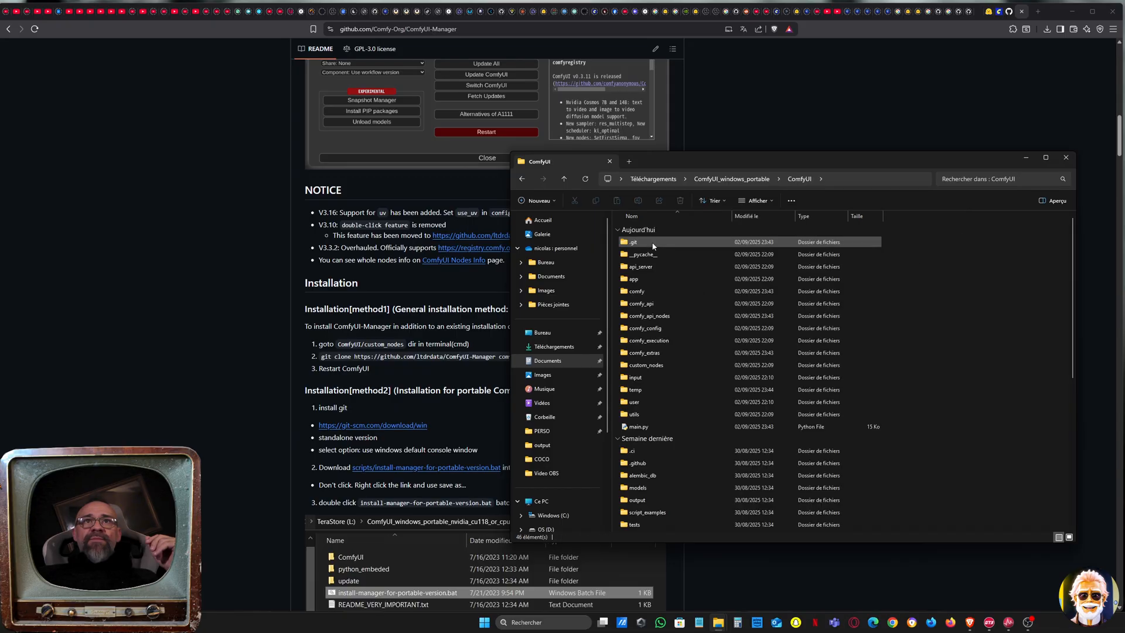
double_click(664, 364)
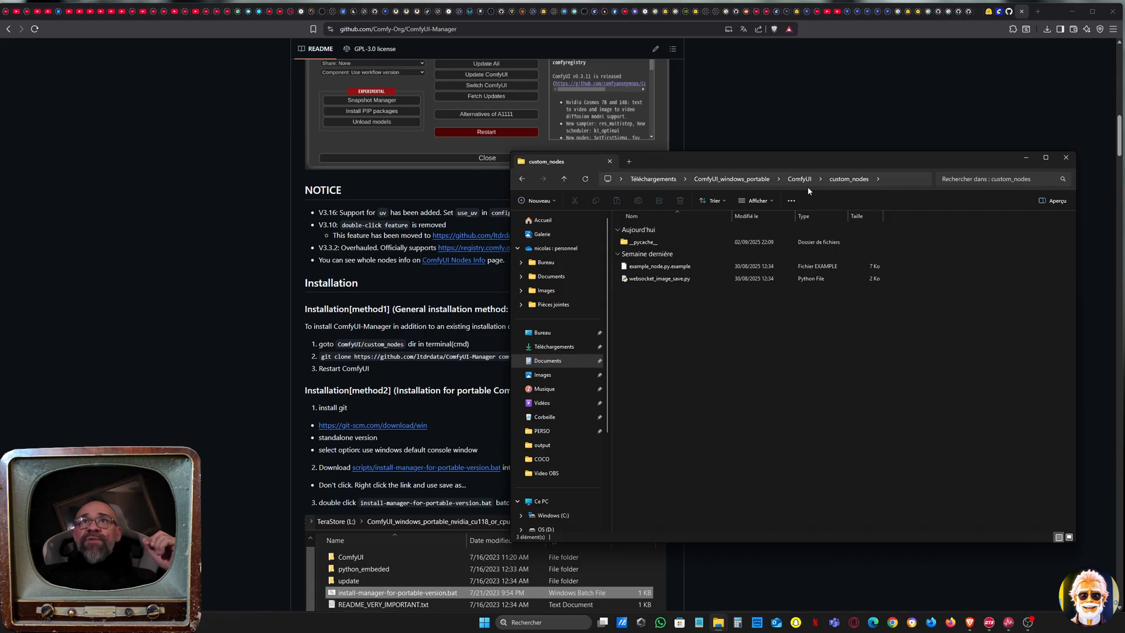
Open a command prompt (cmd) in the custom_nodes folder and place its window over the folder window
left_click(902, 179)
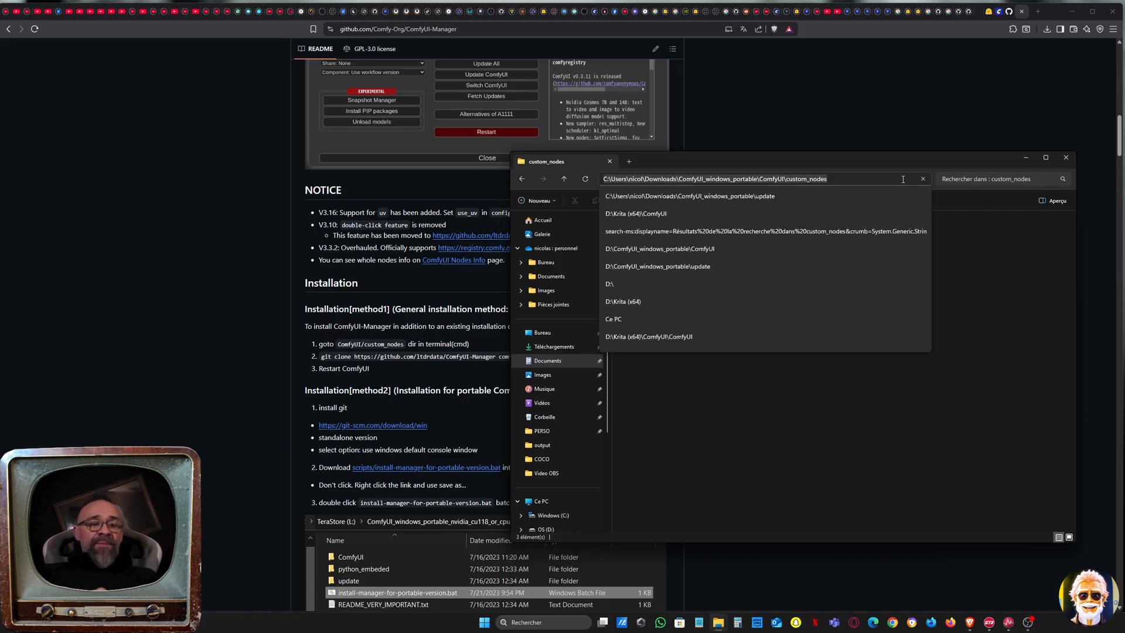
type("cmd")
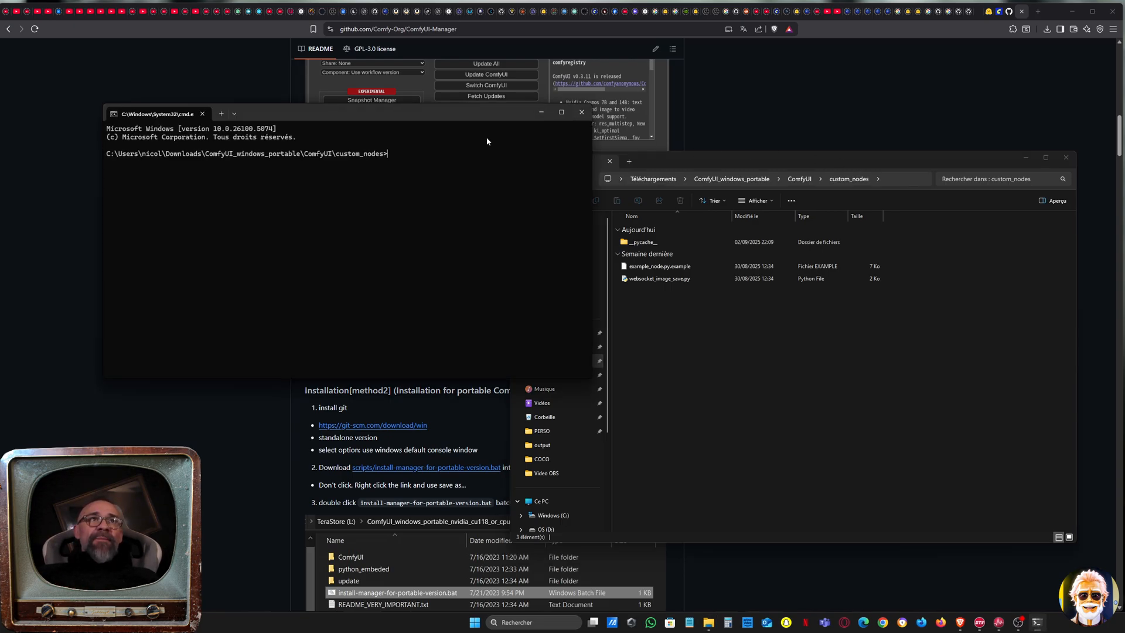
left_click_drag(387, 112, 784, 236)
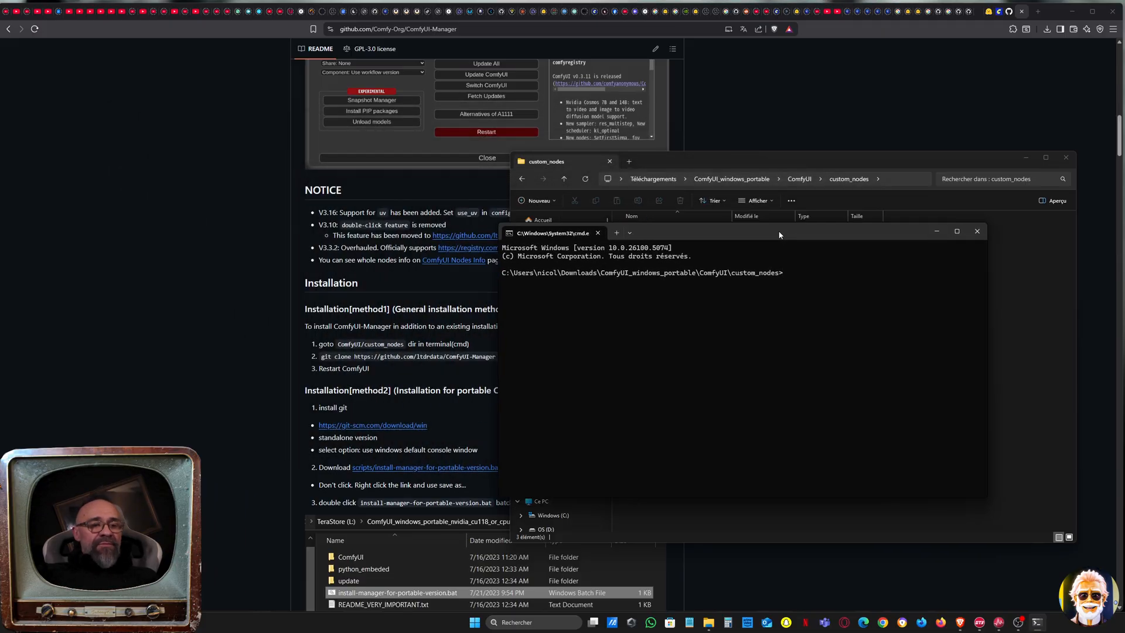
type("git")
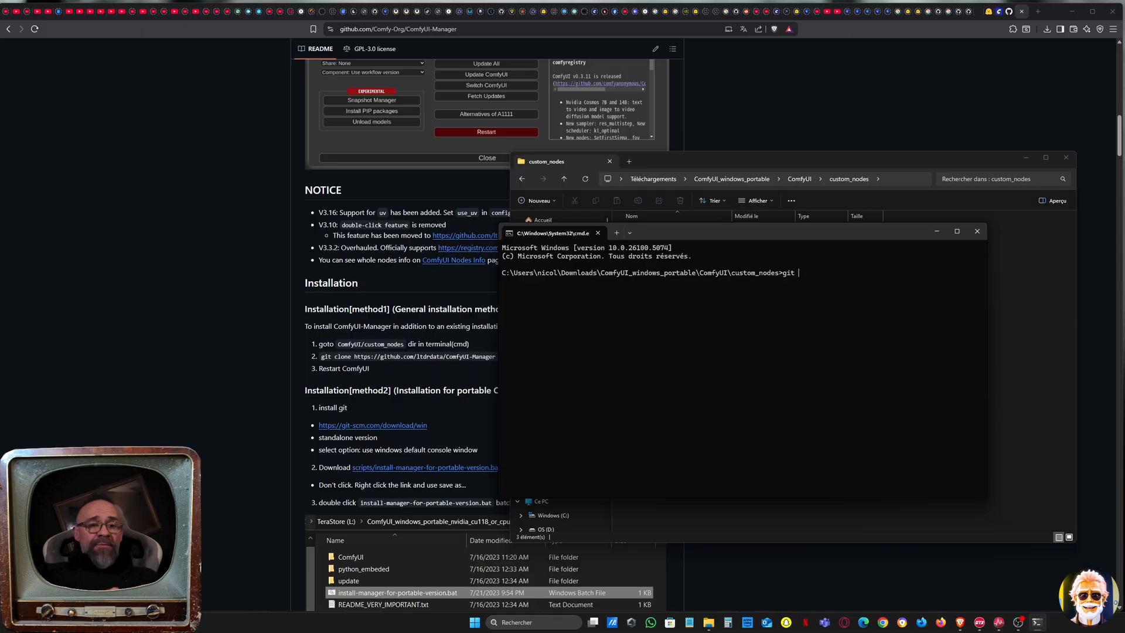
type(" clone")
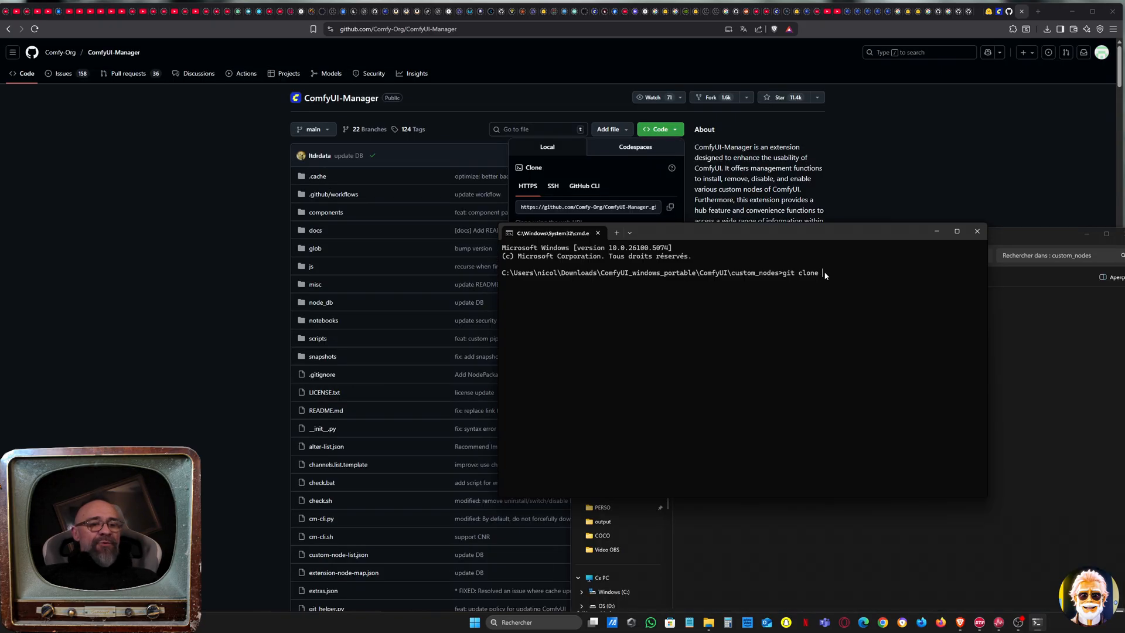
type("https://github.com/Comfy-Org/ComfyUI-Manager.git")
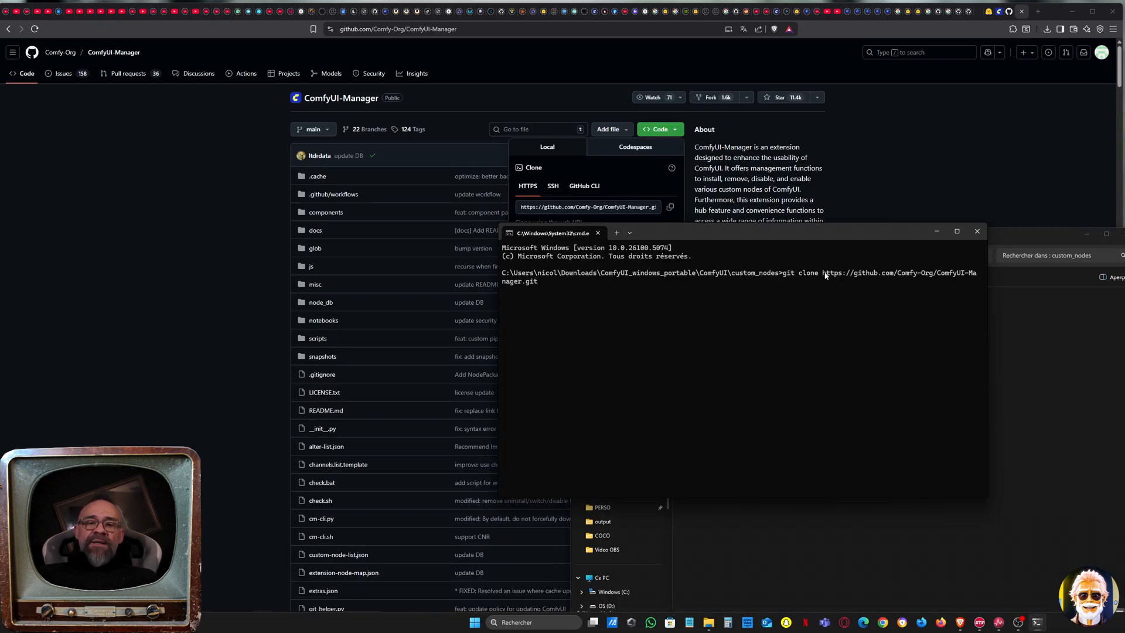
key("Return")
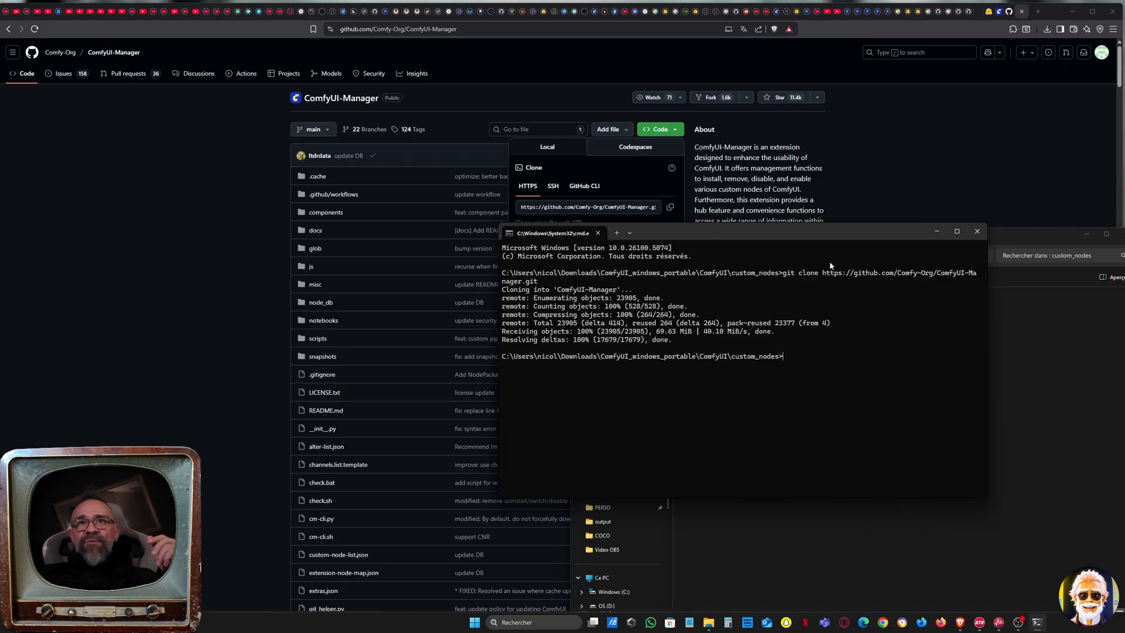
left_click(977, 231)
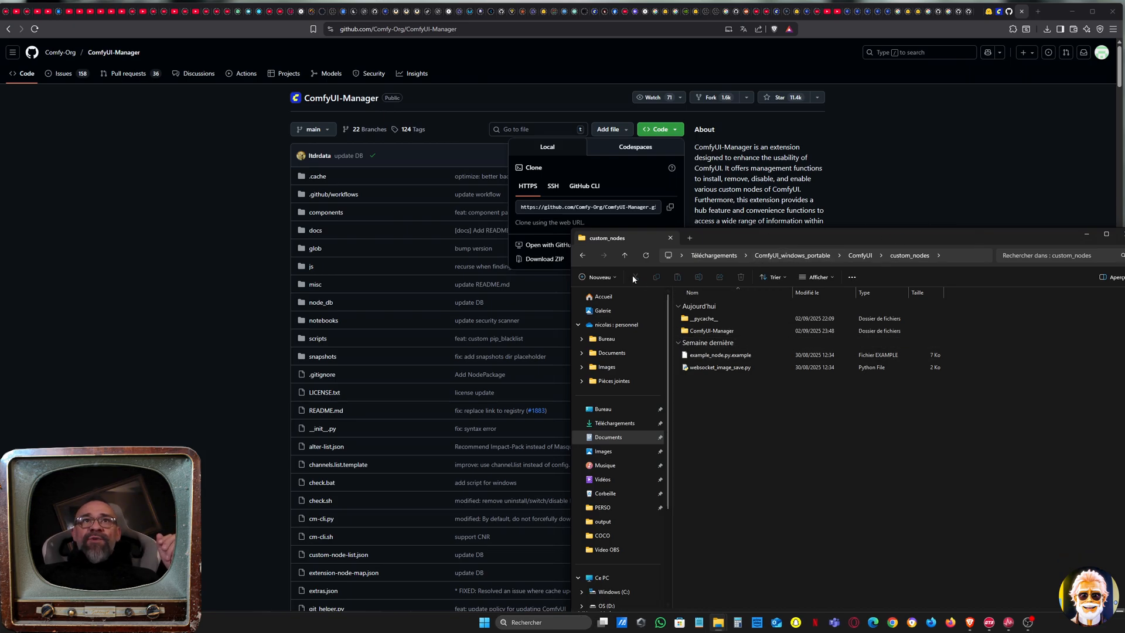
Return to the ComfyUI_windows_portable folder and launch run_nvidia_gpu.bat, allowing it to run despite the unverified publisher
left_click(587, 256)
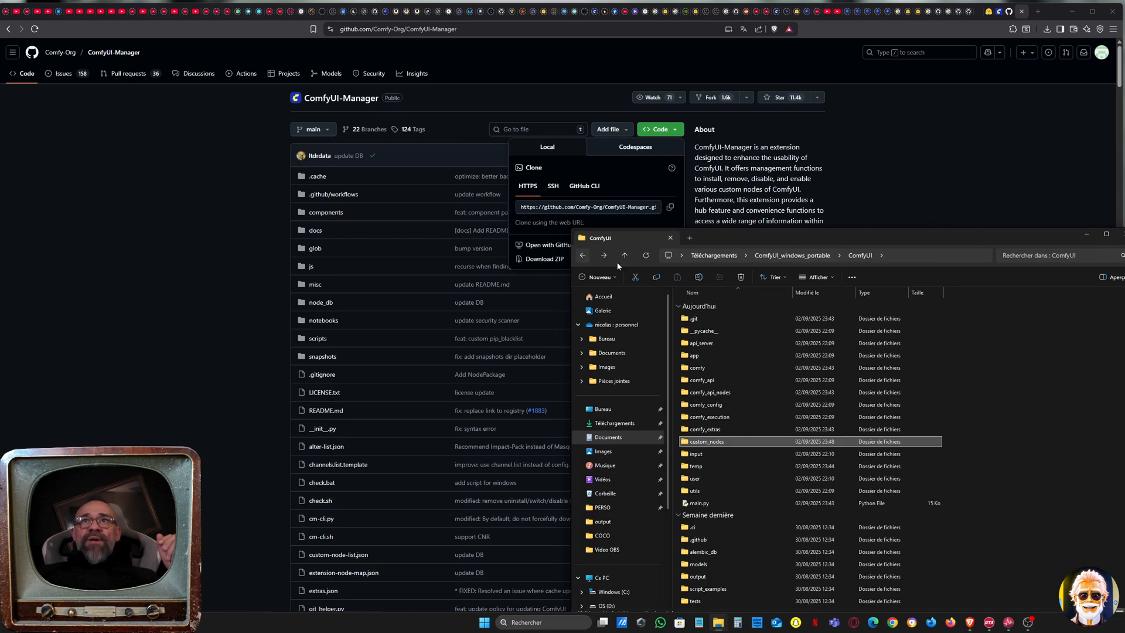
left_click(792, 256)
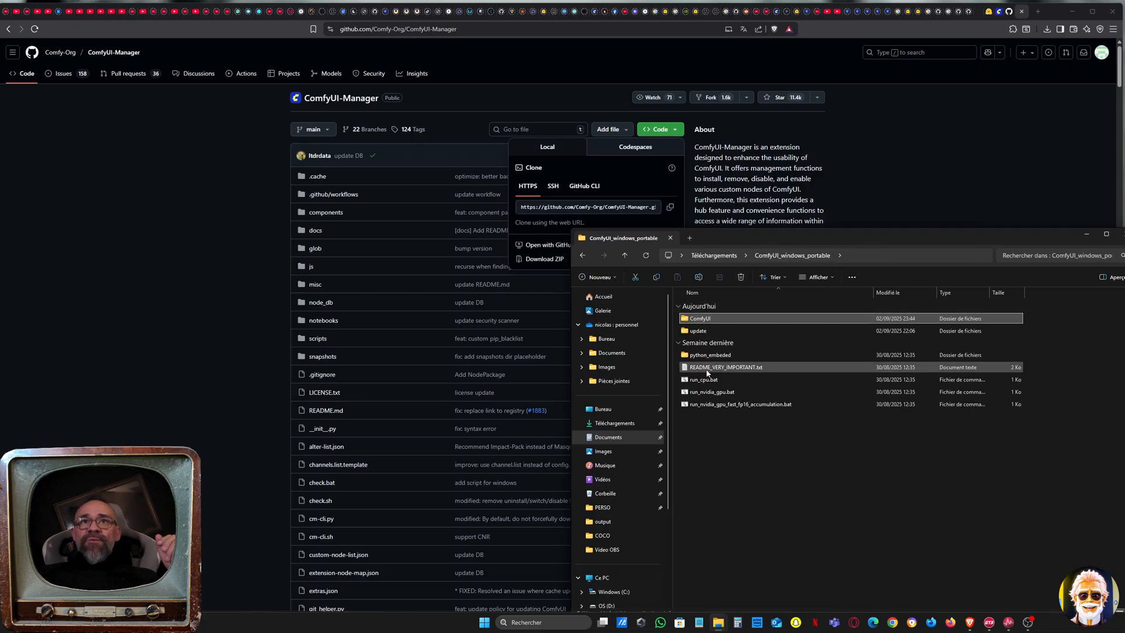
left_click(720, 393)
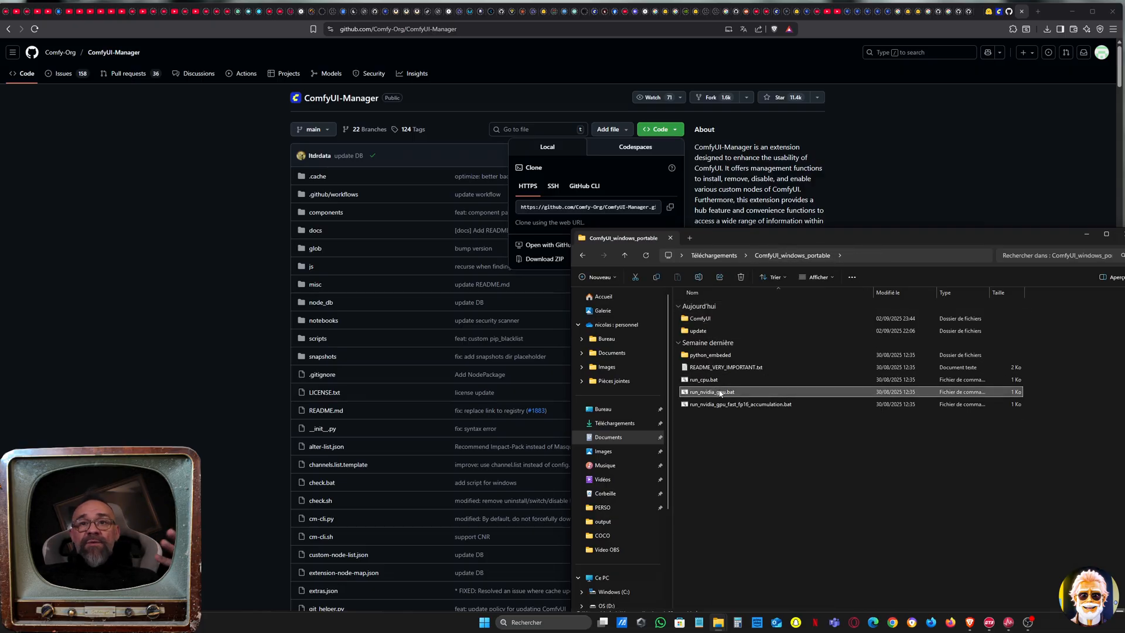
double_click(720, 394)
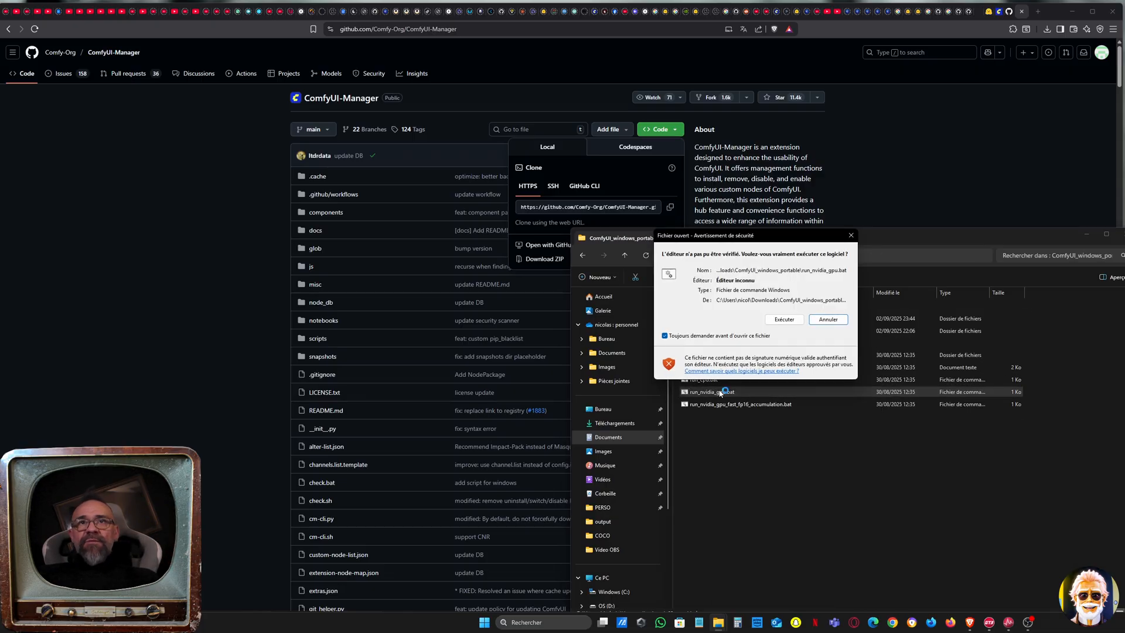
left_click(798, 320)
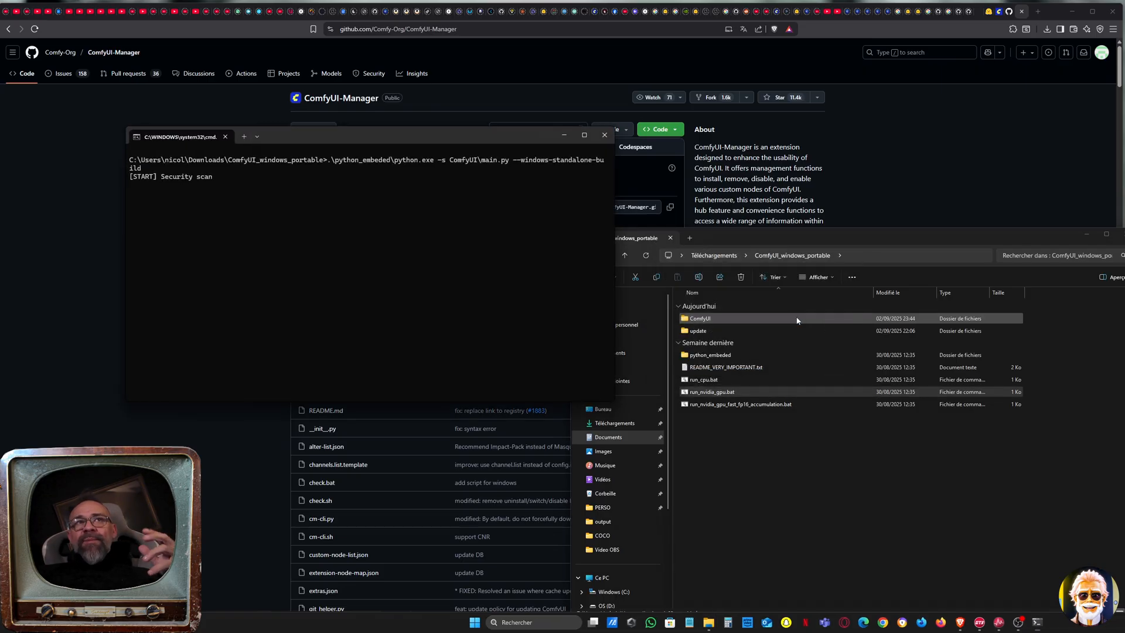
left_click_drag(395, 131, 709, 209)
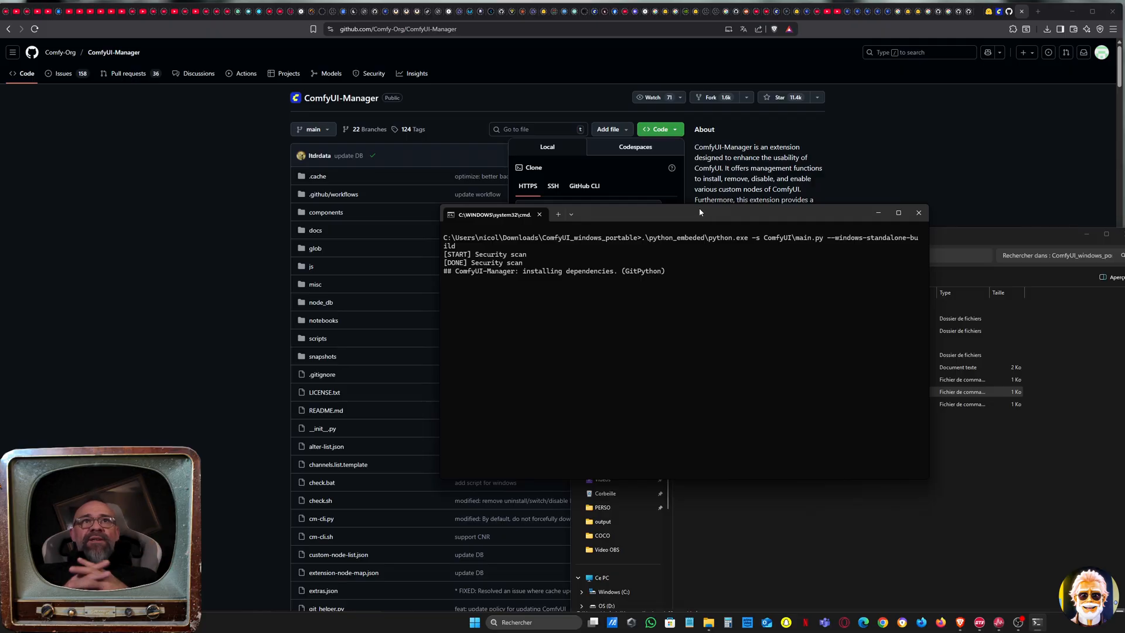